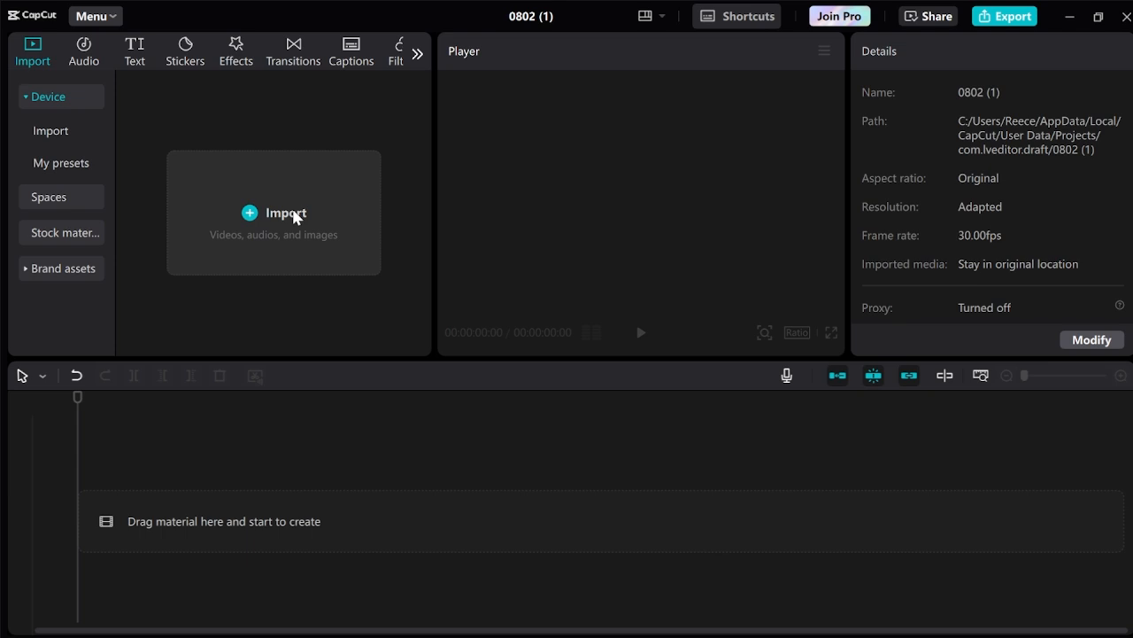
Import the hugging emoji, TikTok logo, orange and Instagram icon images from Downloads.
click(294, 215)
click(104, 200)
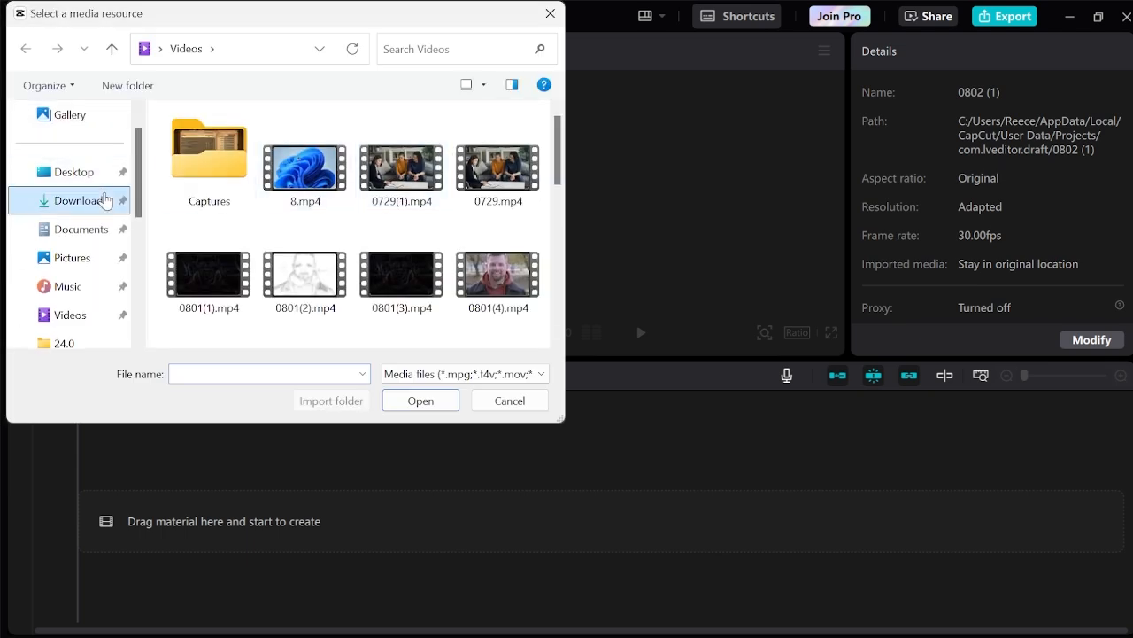
click(257, 215)
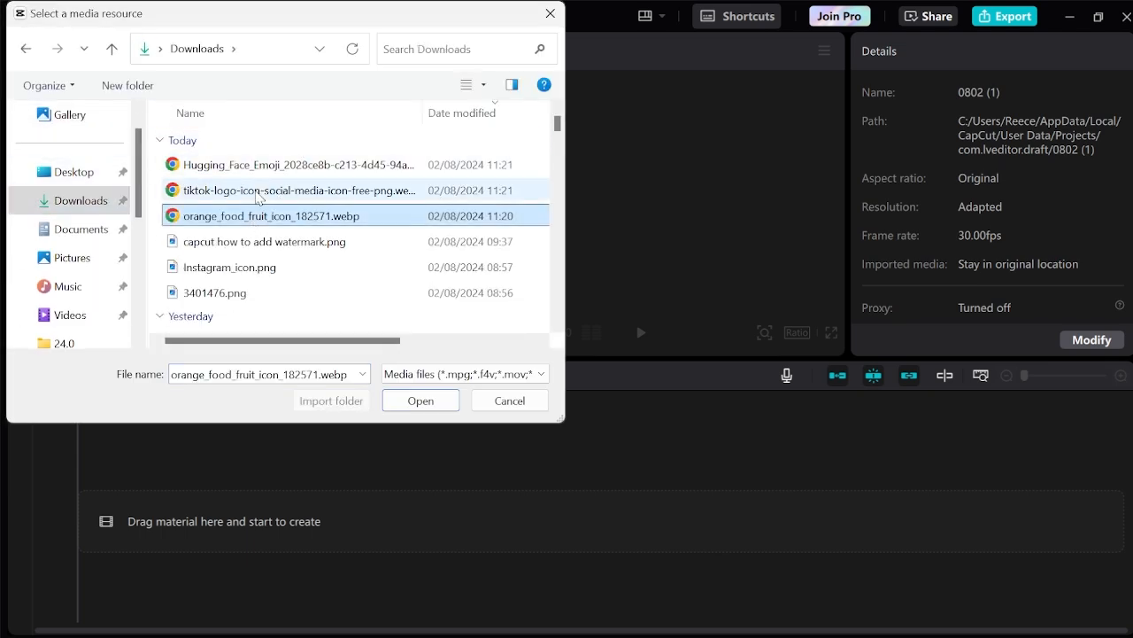
ctrl+click(257, 191)
ctrl+click(251, 164)
ctrl+click(255, 267)
click(421, 400)
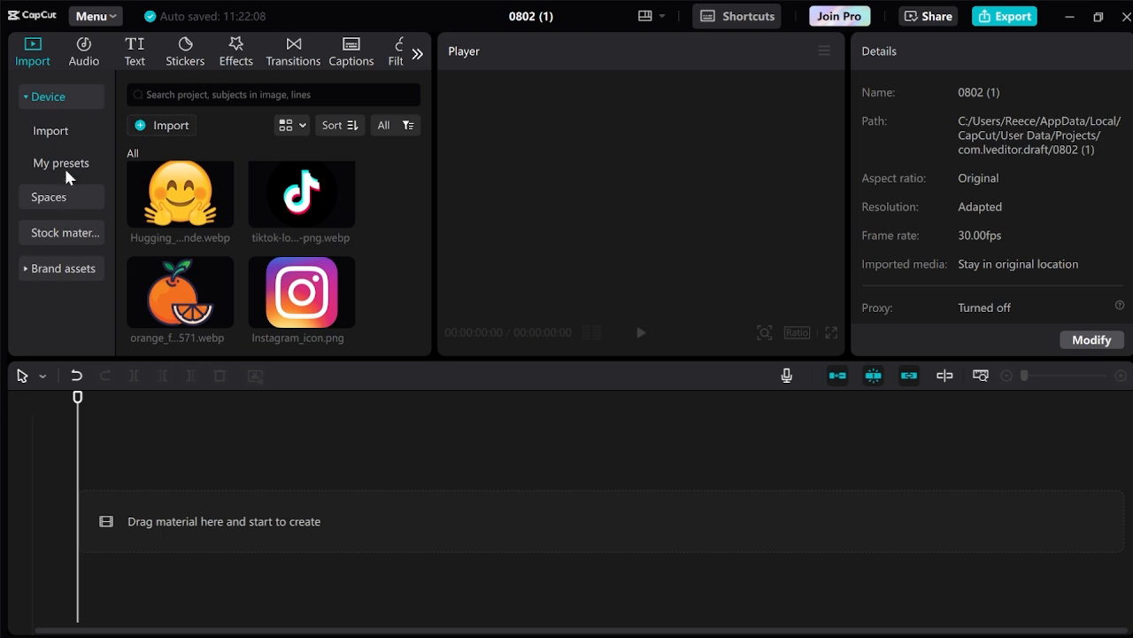
Place the 46-second Starry dream universe stock clip on the timeline, with the hugging emoji above.
click(71, 233)
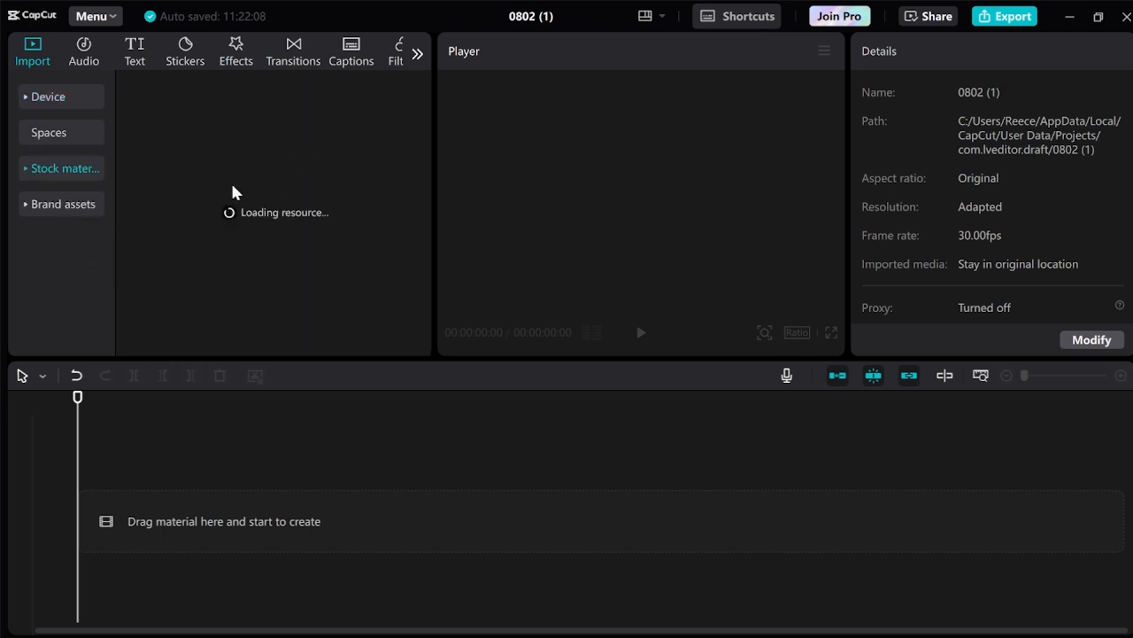
scroll(254, 220, down, 5)
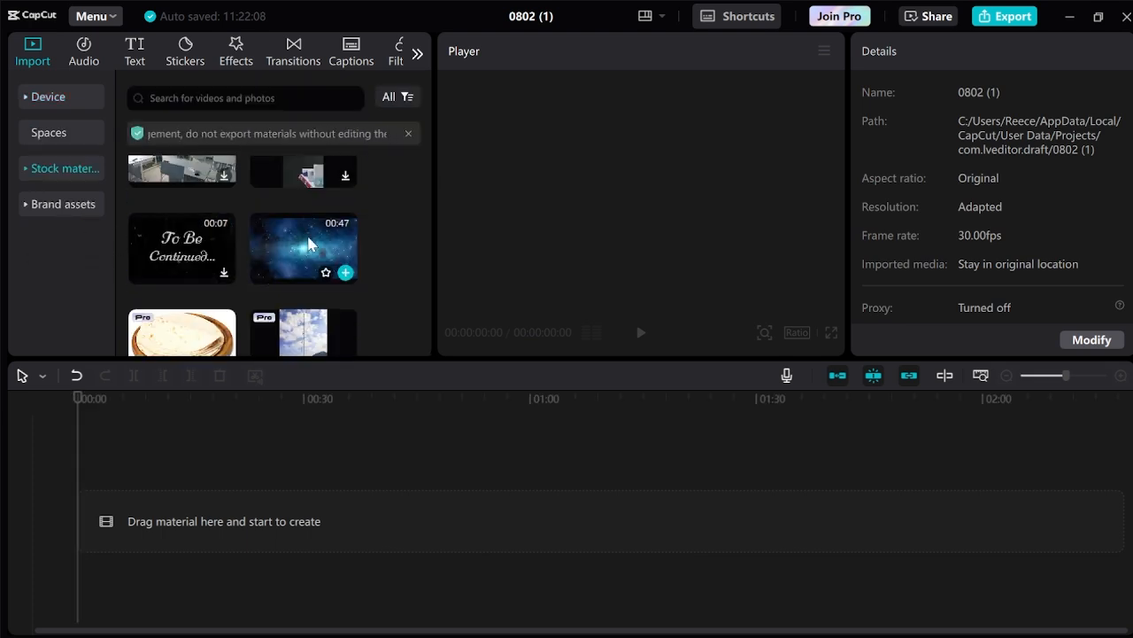
drag(310, 288, 169, 524)
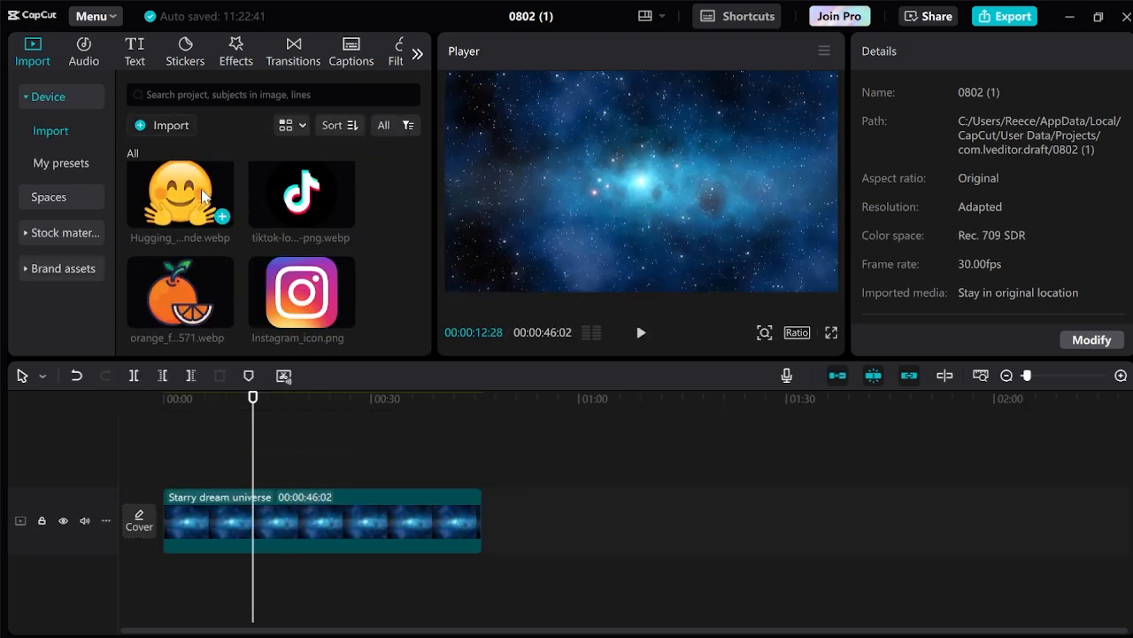
drag(187, 192, 171, 474)
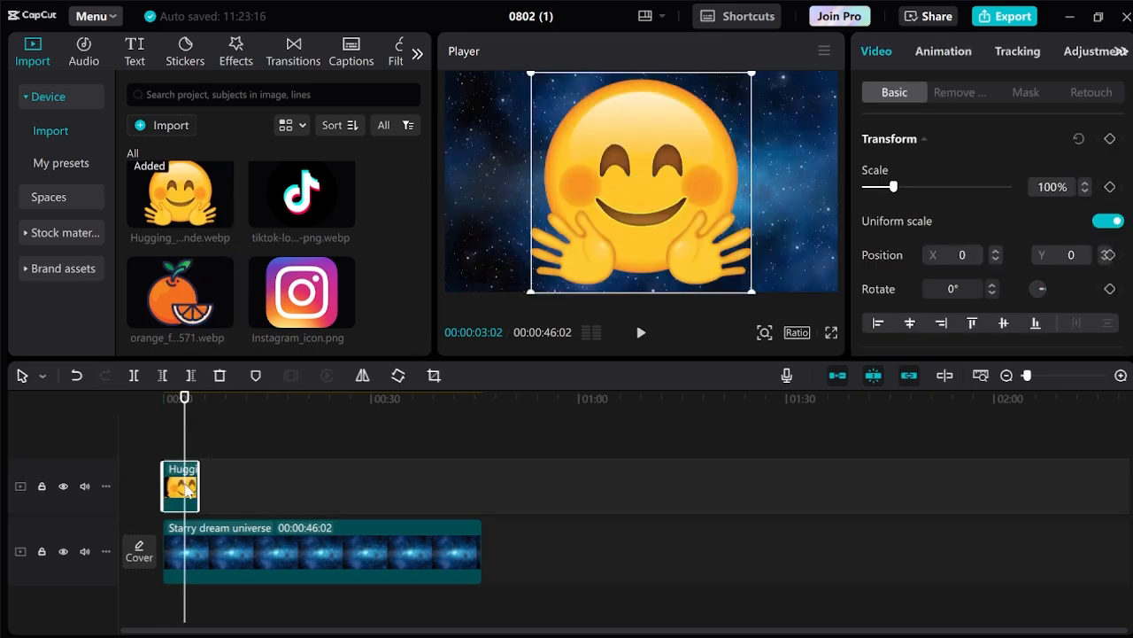
Delay the emoji's start, scale it to 40% and move it to X -1017, Y 52.
drag(186, 491, 263, 485)
click(208, 394)
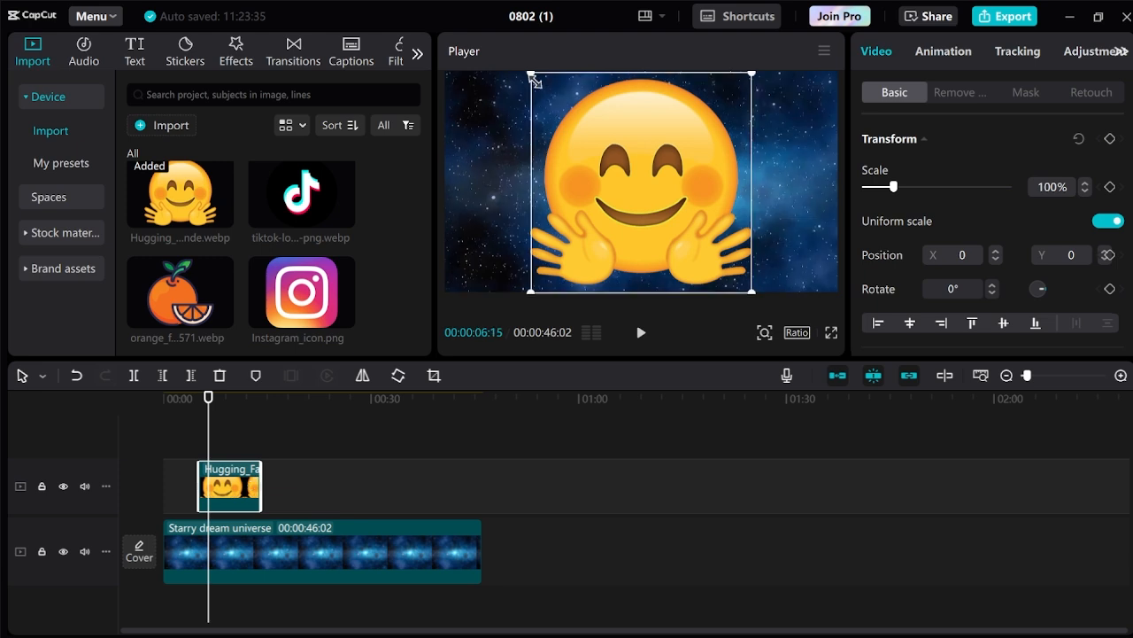
drag(534, 77, 598, 139)
drag(651, 188, 548, 181)
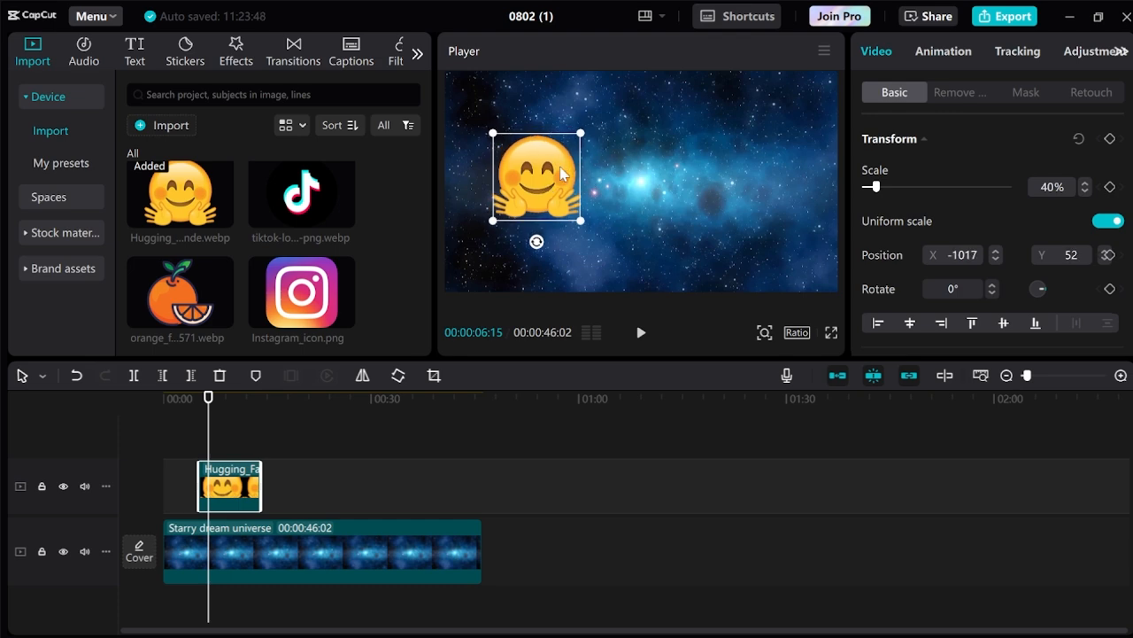
Apply the 0.5-second Slide Up In animation to the hugging emoji clip.
click(943, 53)
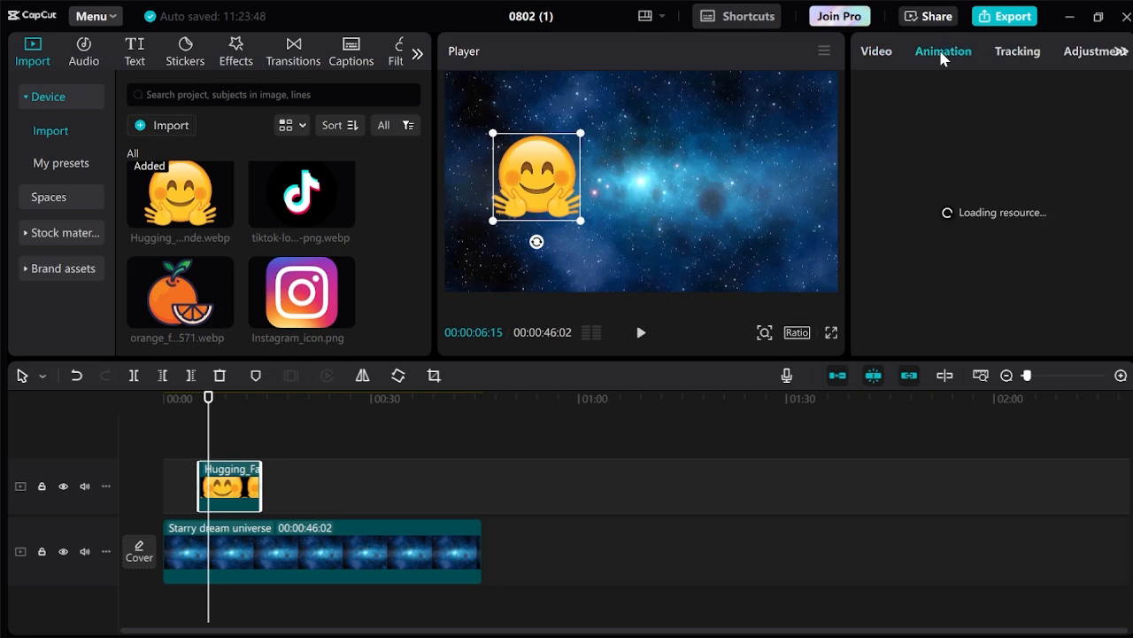
scroll(950, 202, down, 5)
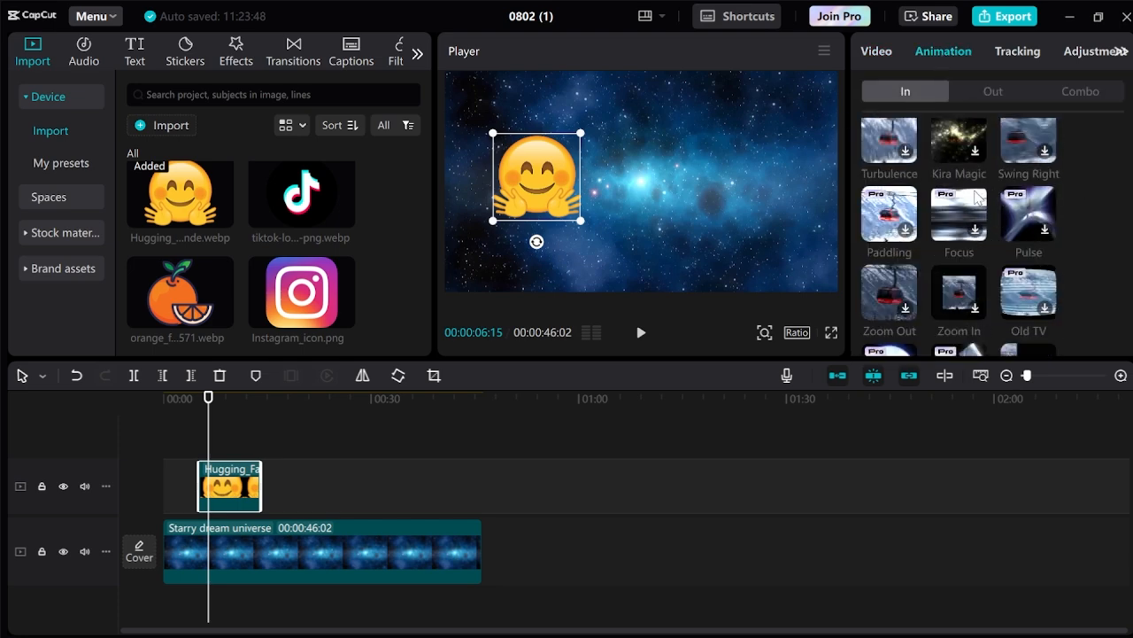
scroll(977, 197, down, 4)
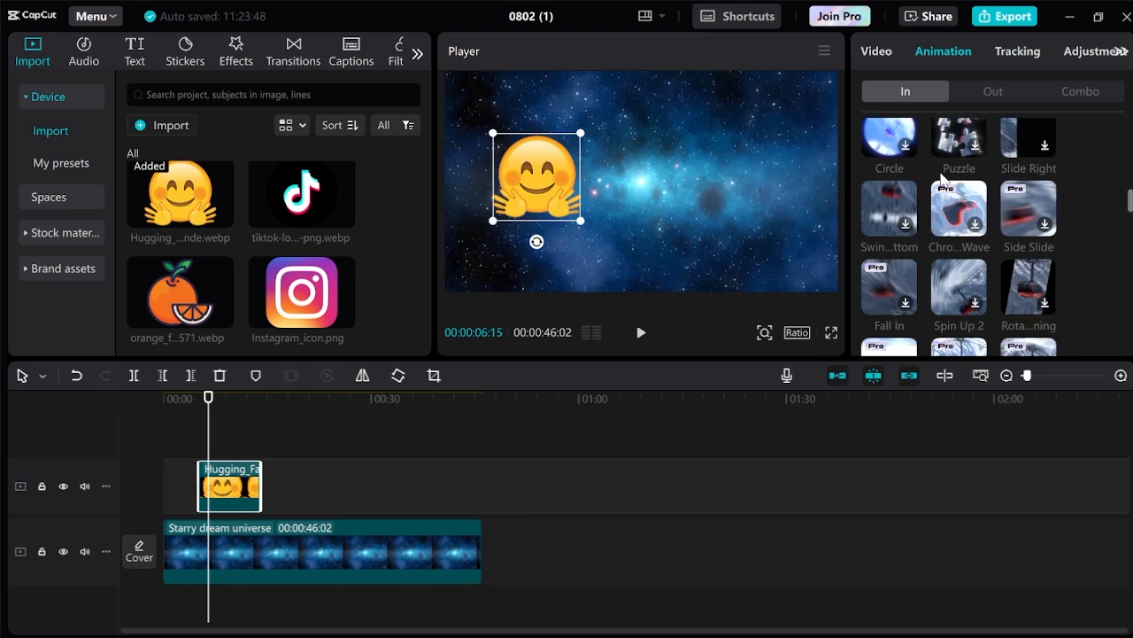
scroll(957, 208, down, 3)
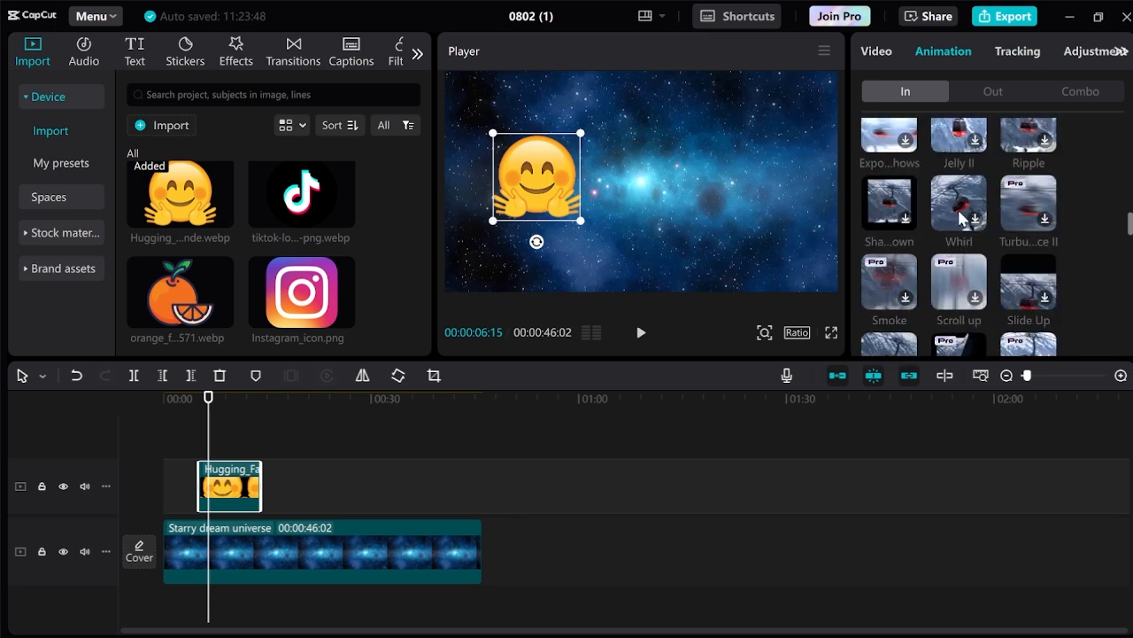
scroll(961, 217, down, 1)
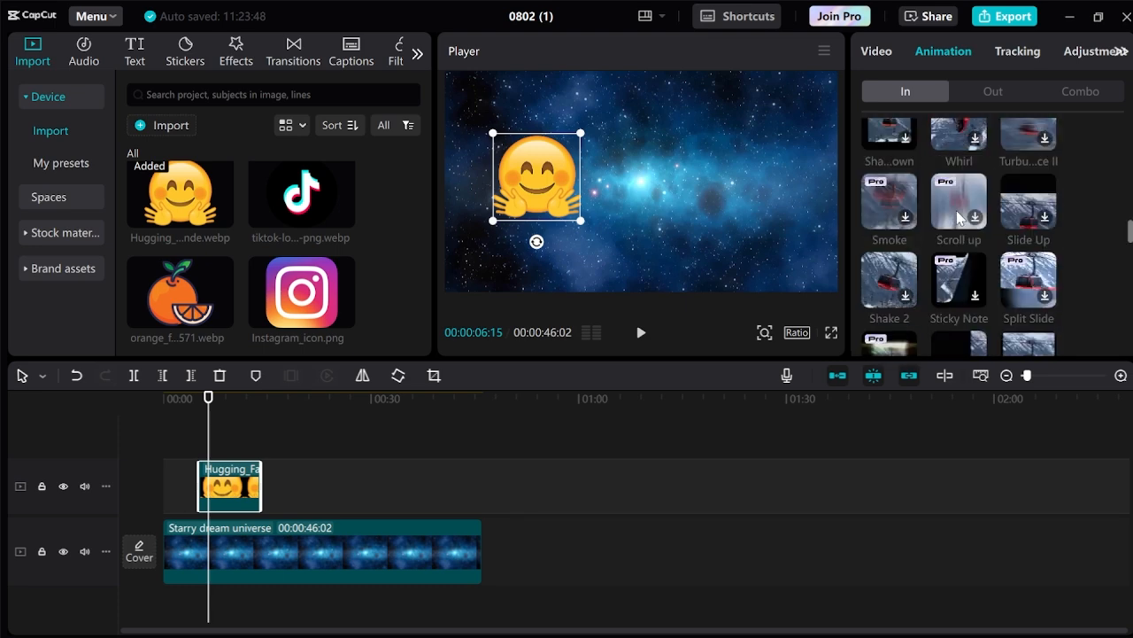
click(1038, 210)
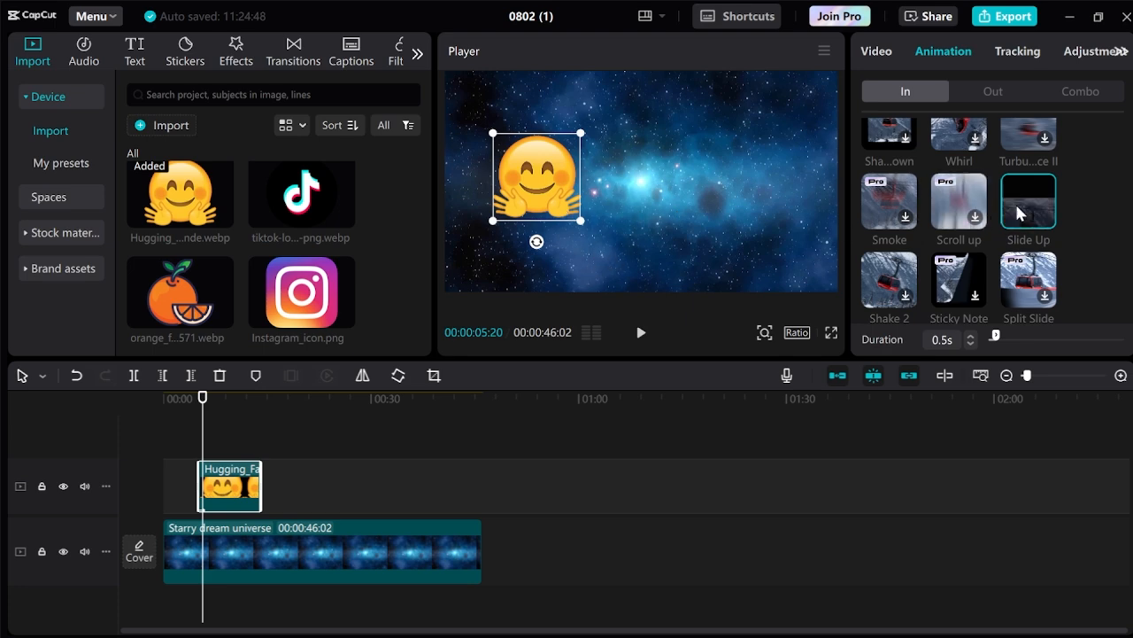
Find the Play Pendulum effect through effect search and place it over the emoji clip.
click(237, 57)
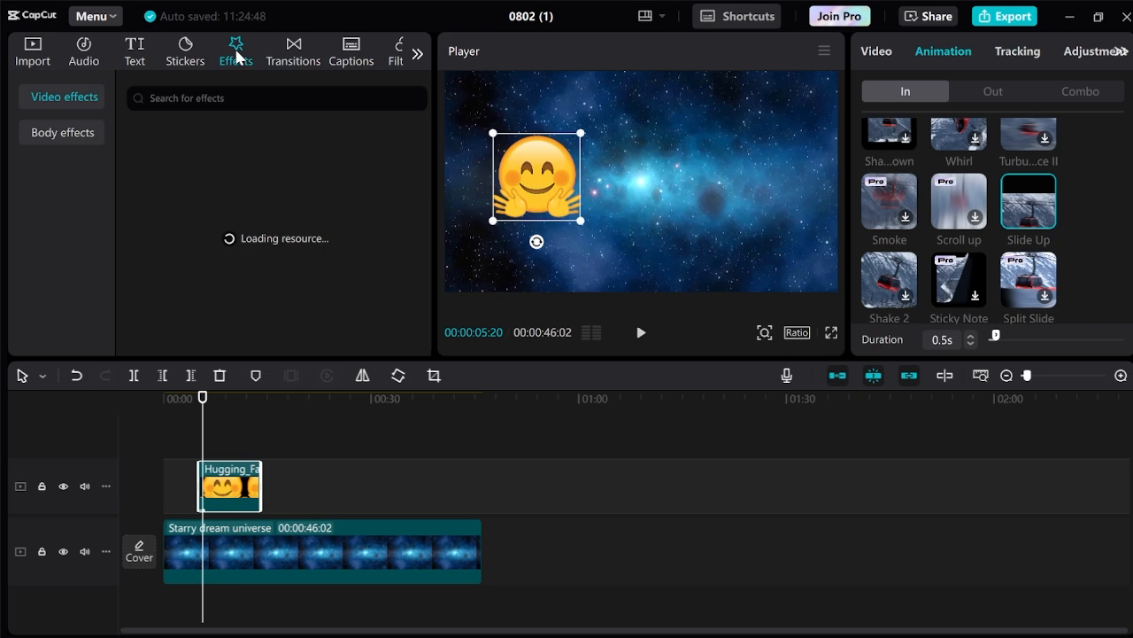
click(210, 94)
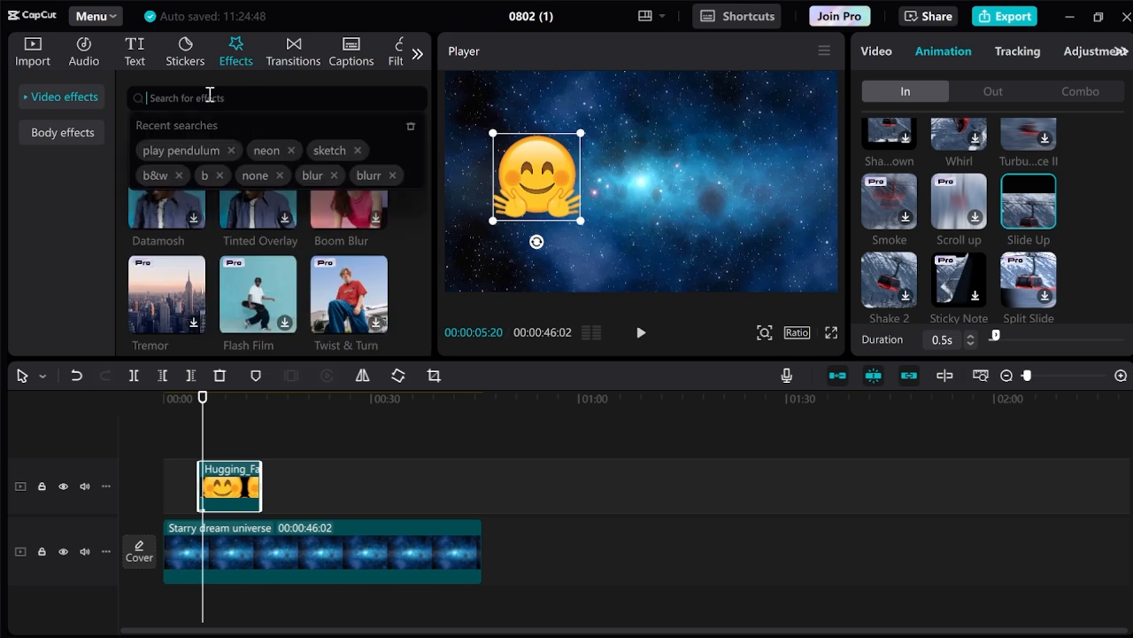
click(180, 150)
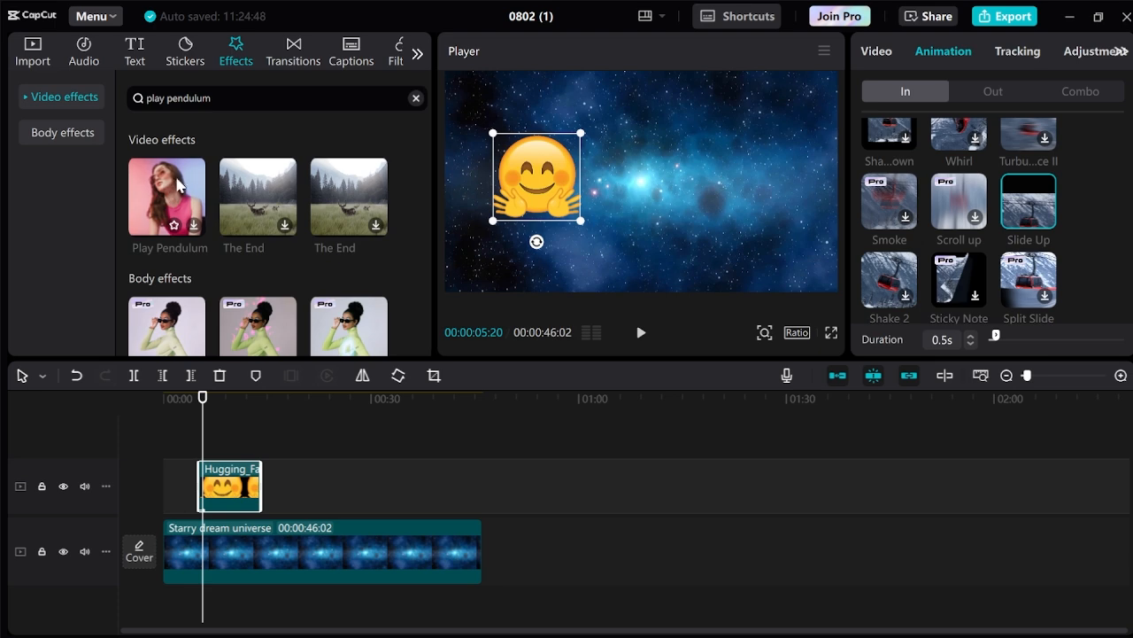
drag(155, 228, 217, 482)
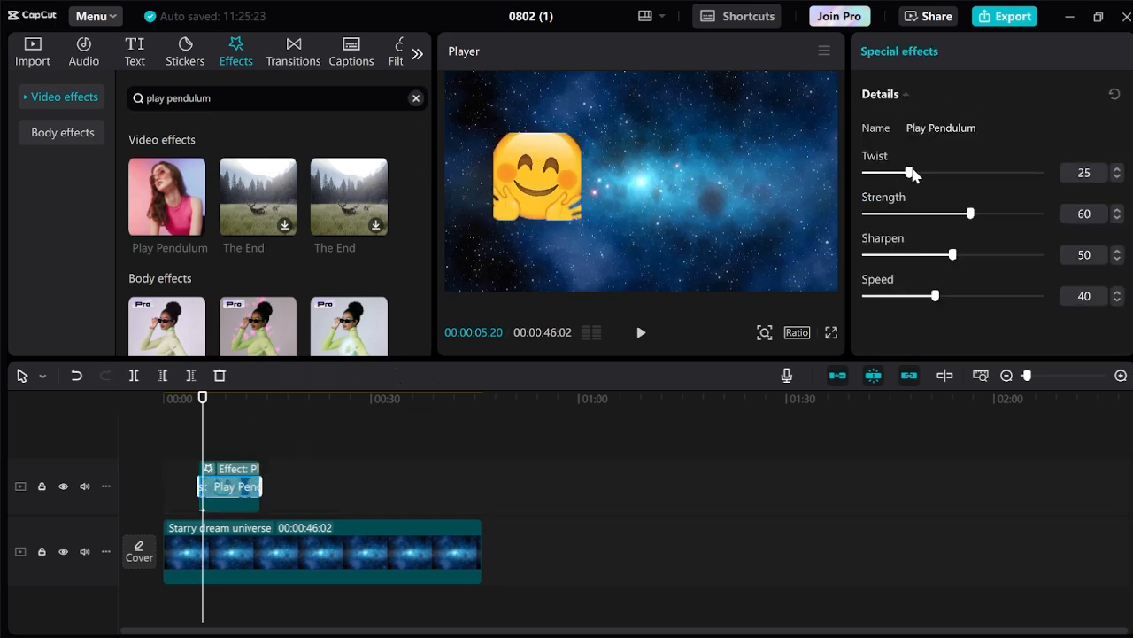
Drag the Play Pendulum sliders to Twist 0, Strength 20, Sharpen 15 and Speed 30.
drag(912, 174, 819, 166)
drag(943, 212, 901, 215)
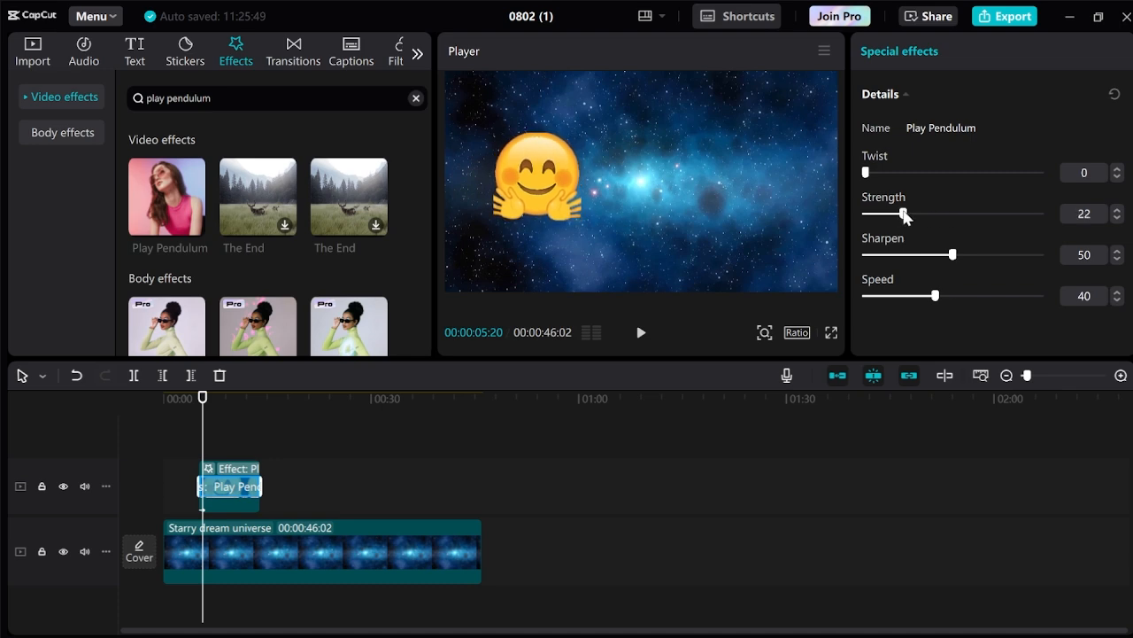
drag(952, 255, 888, 251)
mouse_move(932, 293)
mouse_down()
mouse_move(888, 298)
mouse_move(921, 298)
mouse_up()
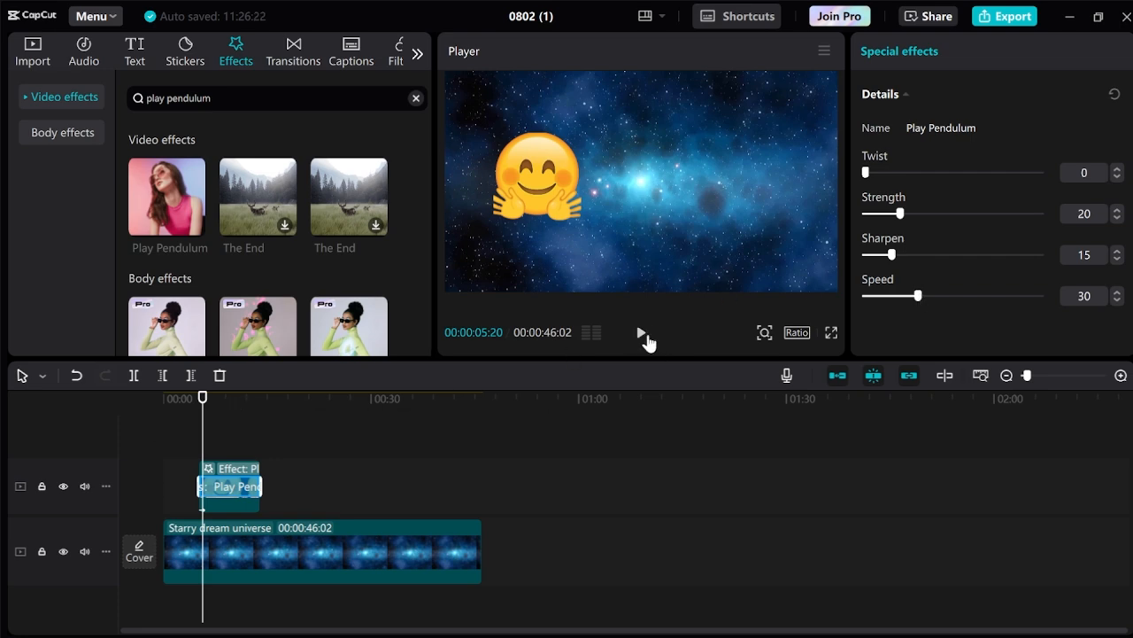
Preview the pendulum effect, raise its Speed to 55, and replay from just before the emoji.
click(643, 335)
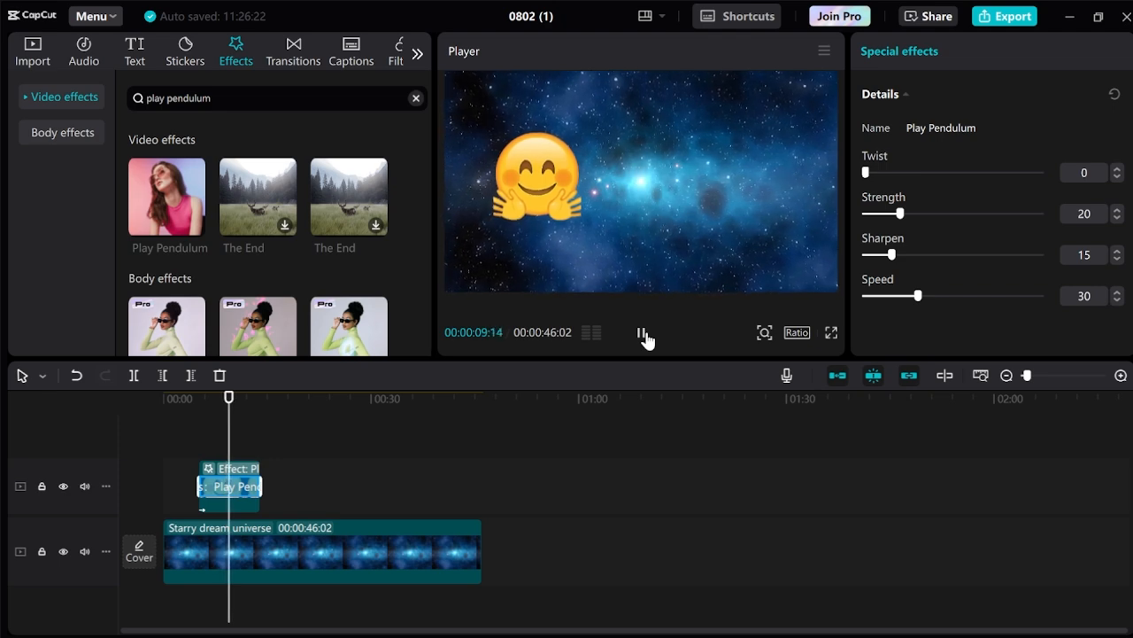
click(644, 337)
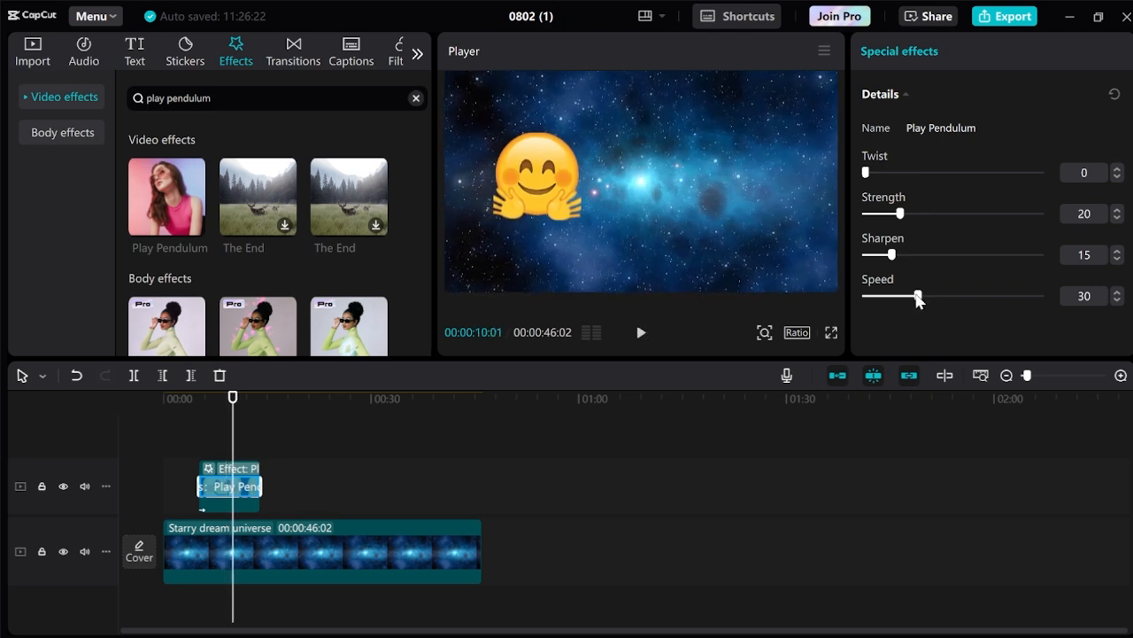
drag(918, 299, 963, 298)
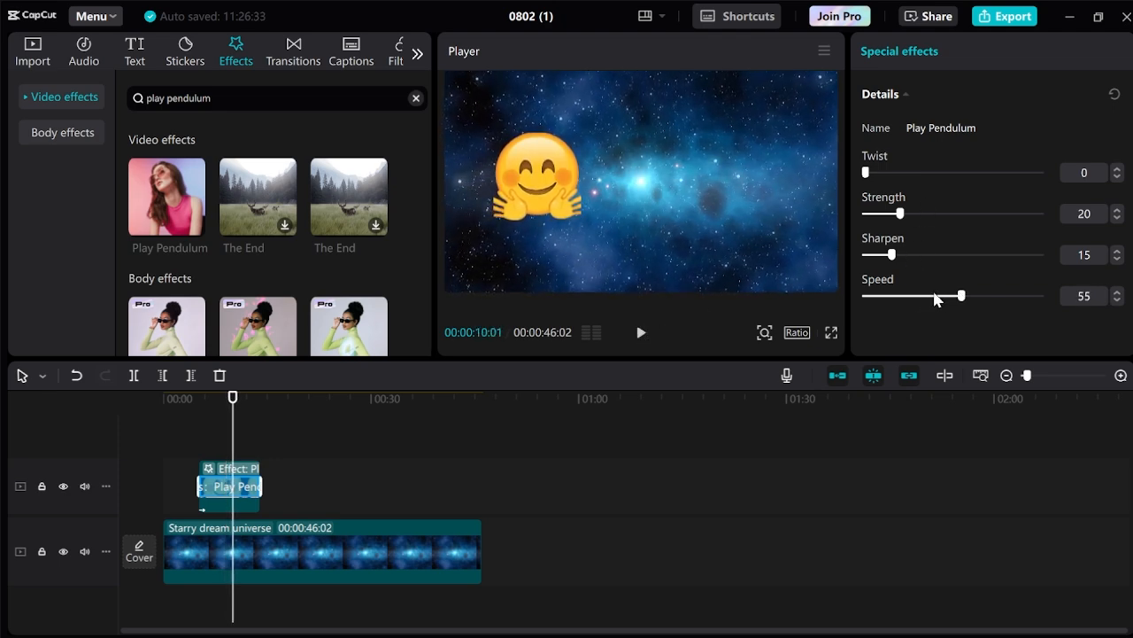
click(207, 396)
click(644, 335)
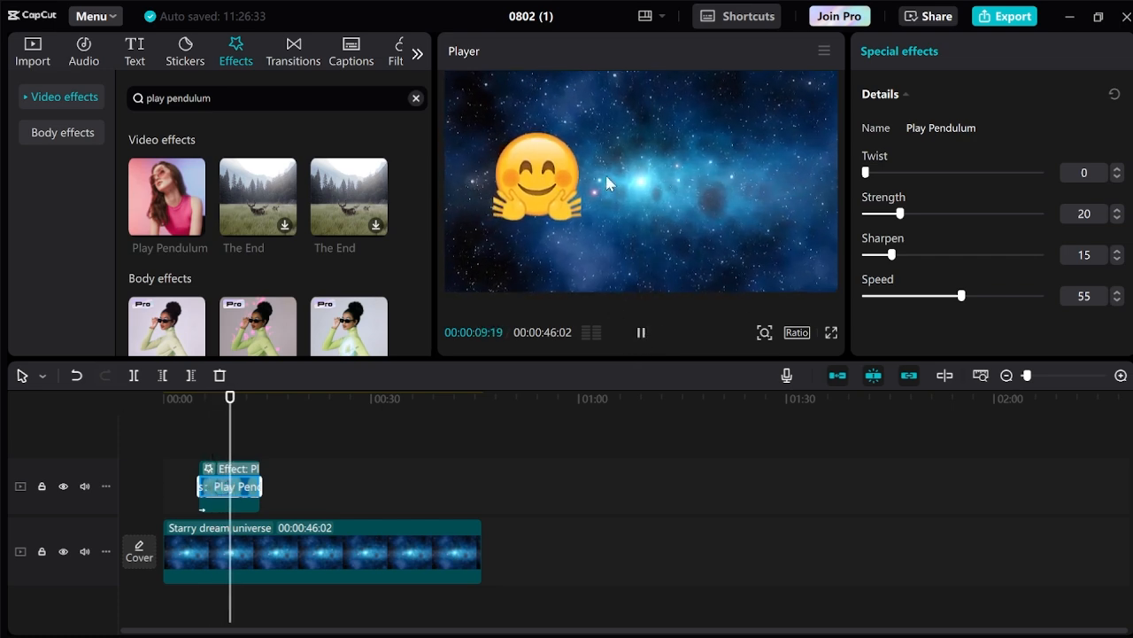
Stop playback and open the emoji clip's Play Pendulum effect settings.
click(644, 332)
click(366, 416)
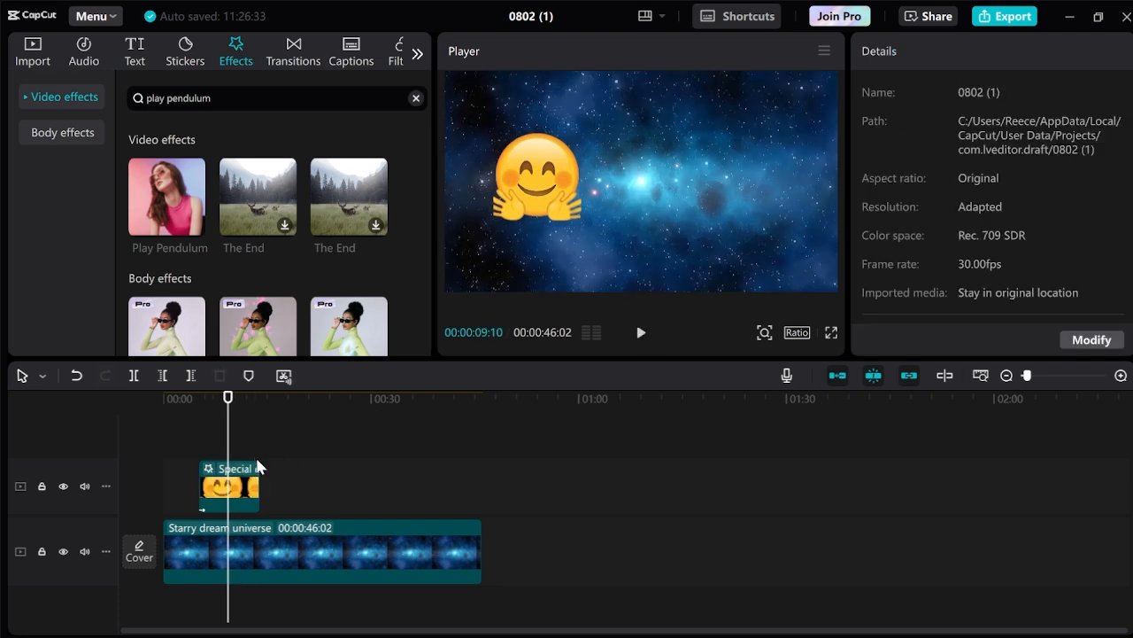
click(244, 496)
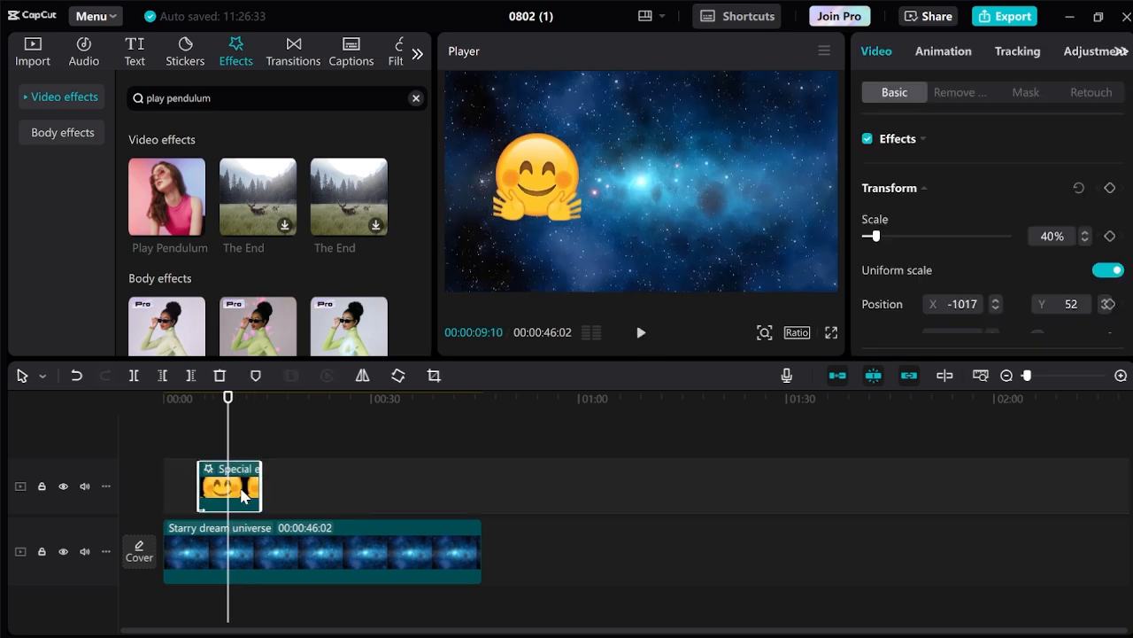
click(924, 146)
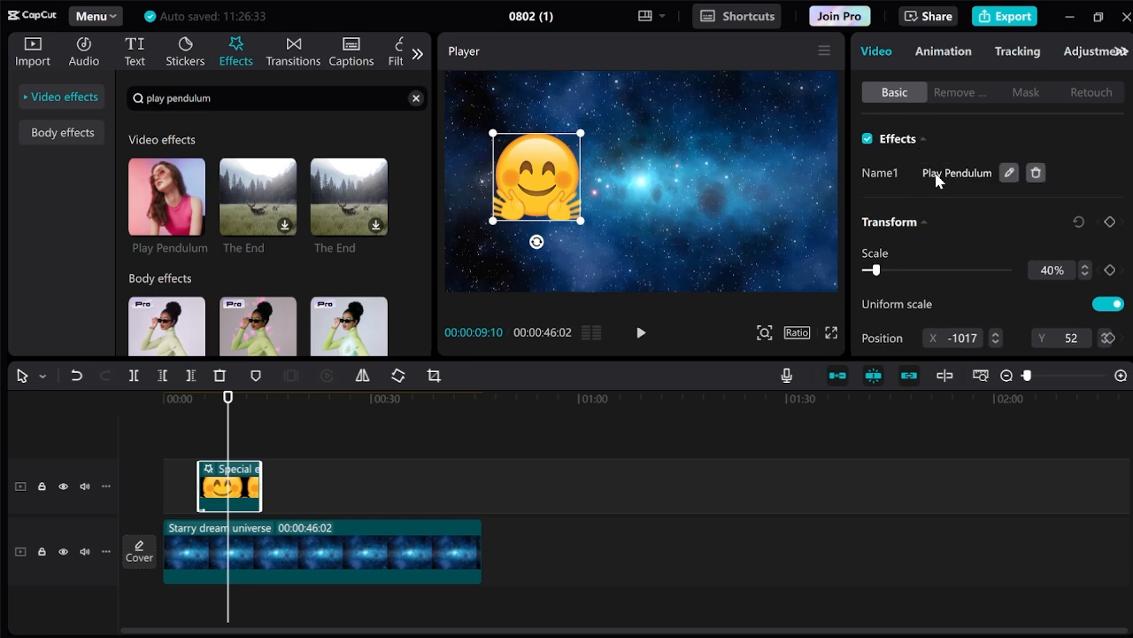
click(1010, 174)
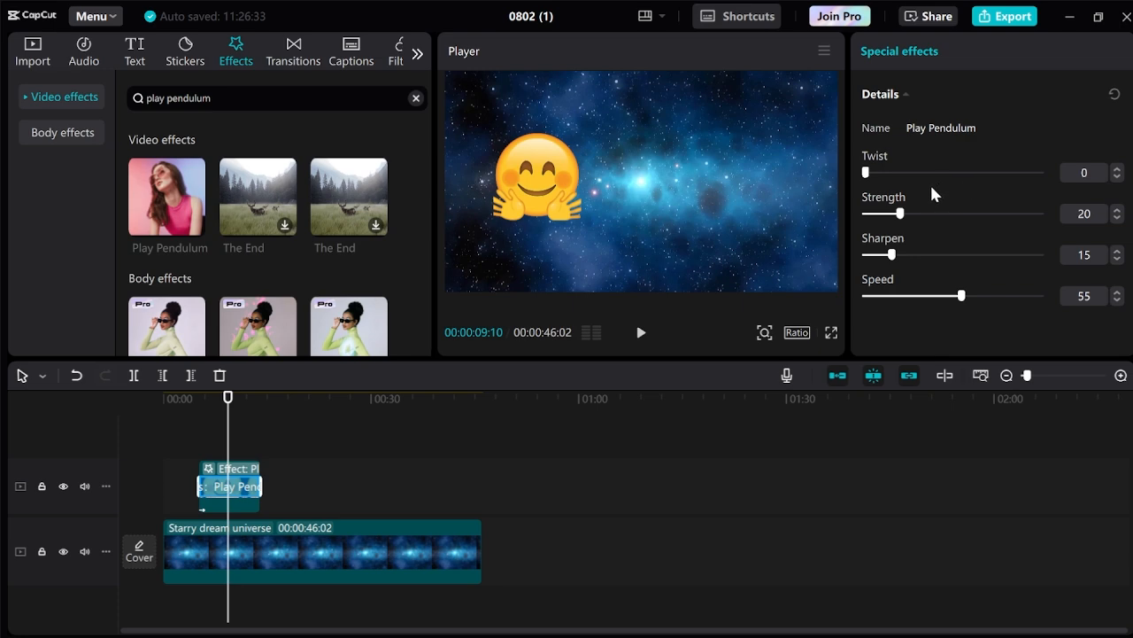
Set the Play Pendulum Strength to 31 and Sharpen to 13.
drag(901, 213, 922, 213)
click(903, 213)
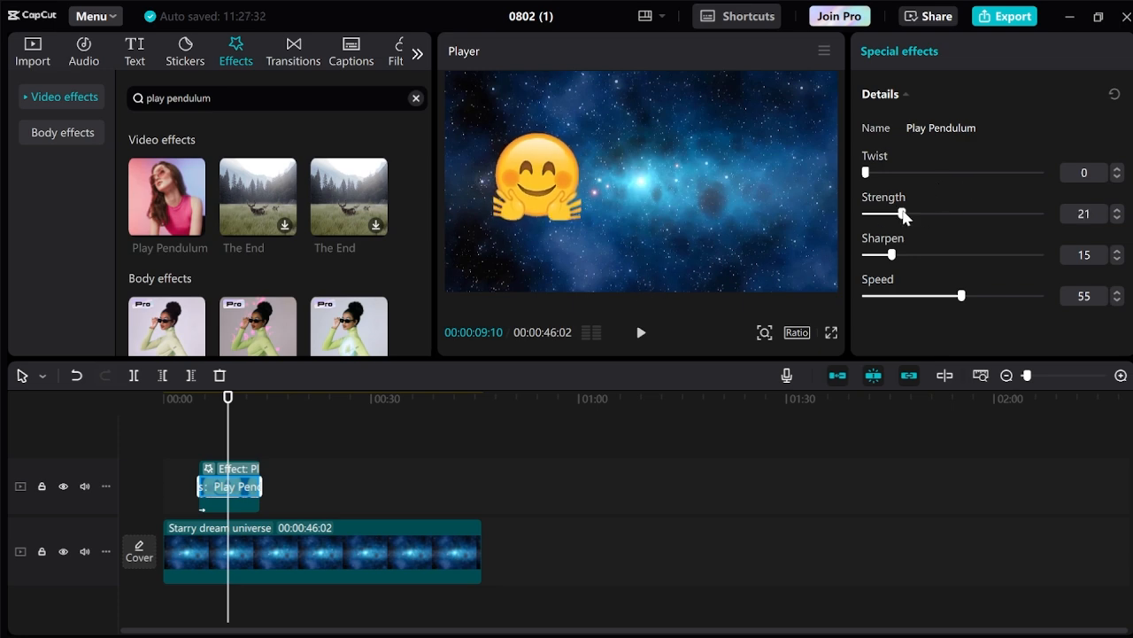
drag(903, 213, 920, 213)
drag(893, 256, 888, 255)
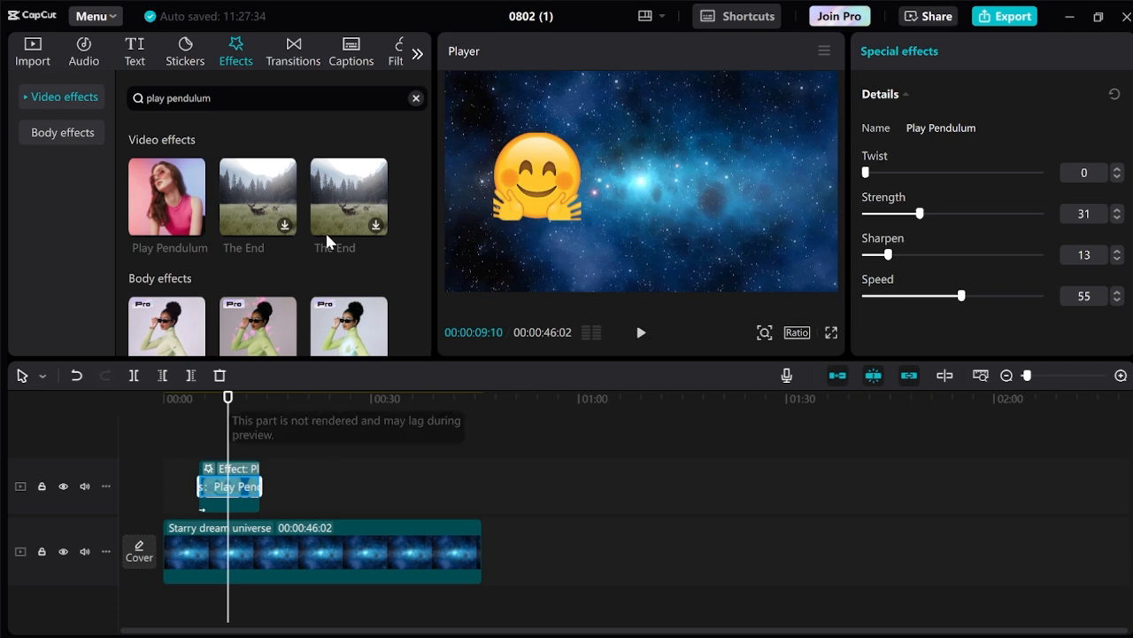
Add the TikTok logo on a new track and lengthen the icon clips to match the emoji.
click(34, 51)
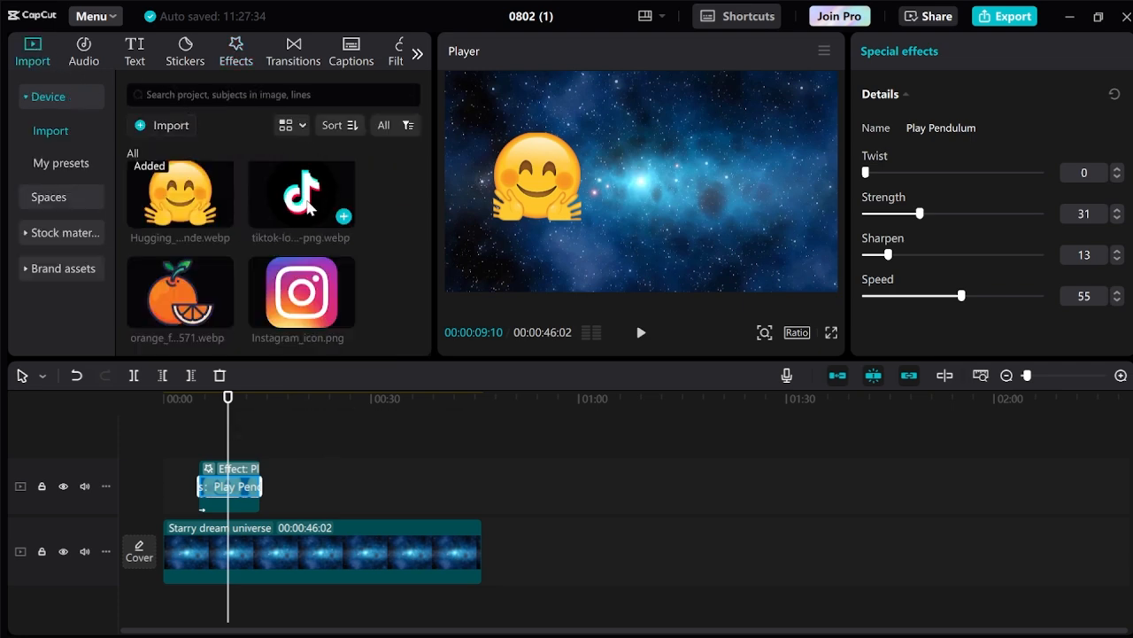
drag(308, 206, 202, 435)
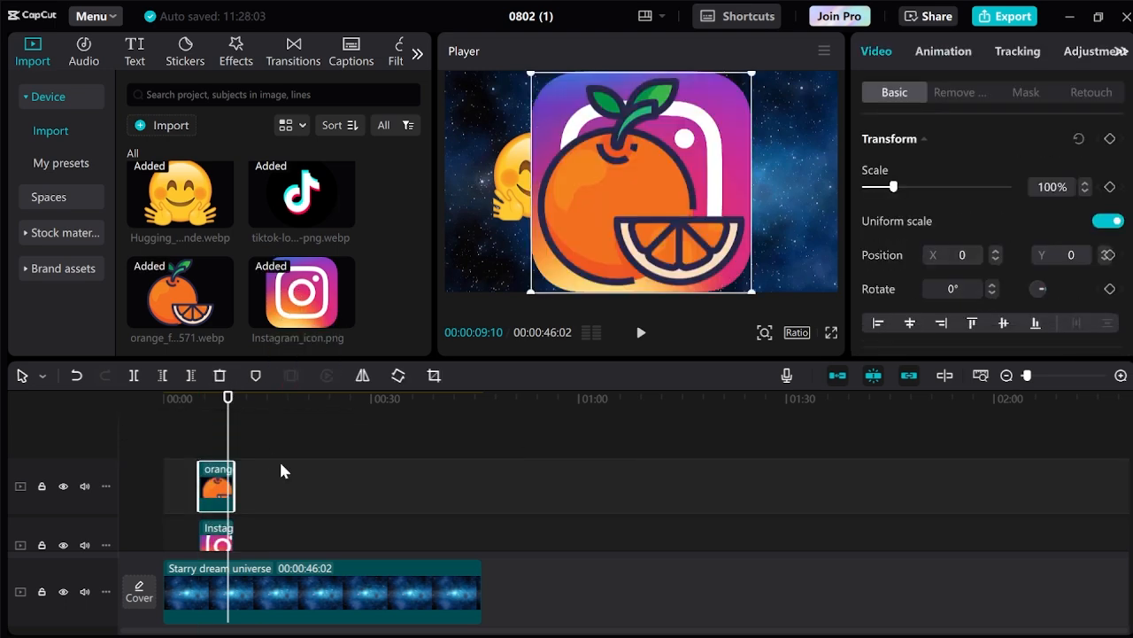
scroll(279, 465, down, 2)
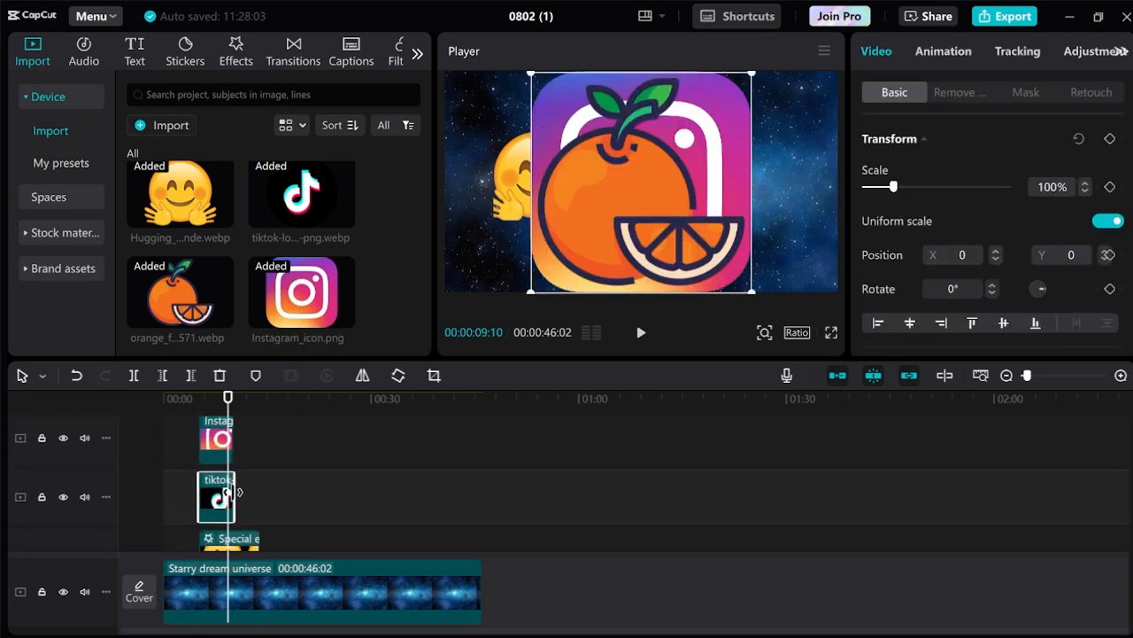
drag(235, 491, 258, 493)
click(230, 435)
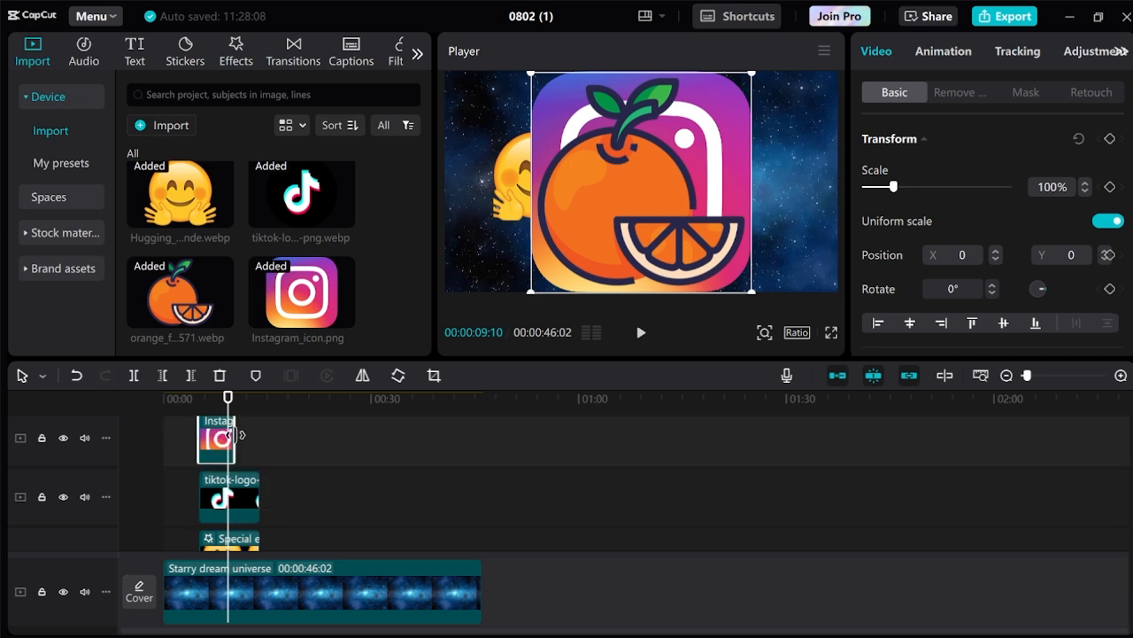
drag(237, 434, 259, 437)
scroll(256, 481, up, 2)
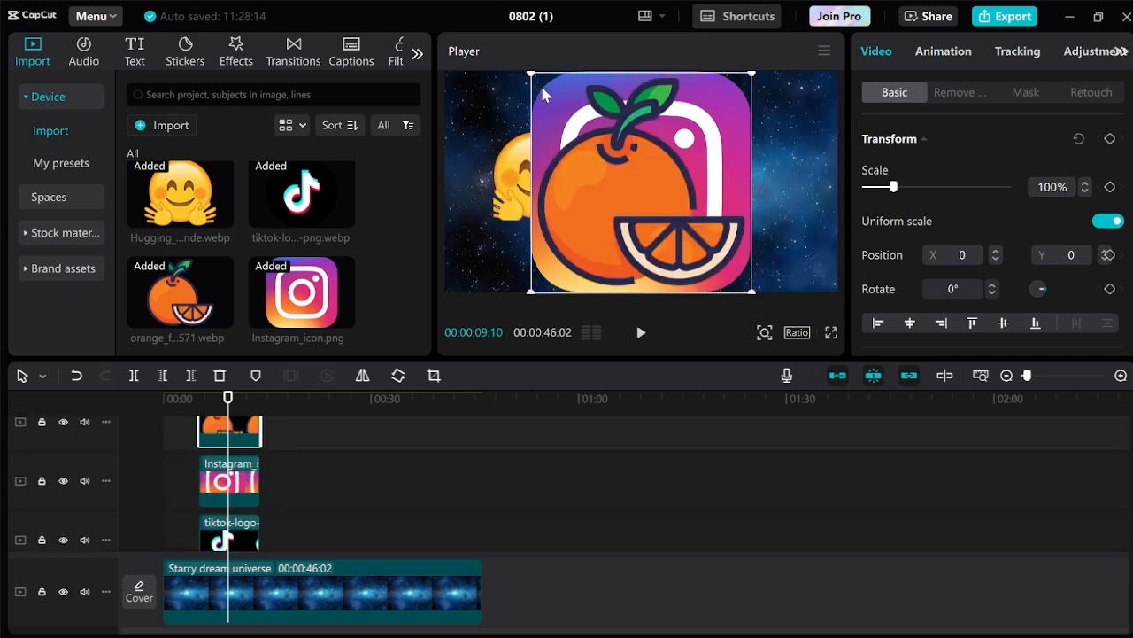
Shrink the orange icon to 28% at top-right and the Instagram icon to 34% at X 707, Y -500.
drag(531, 74, 608, 149)
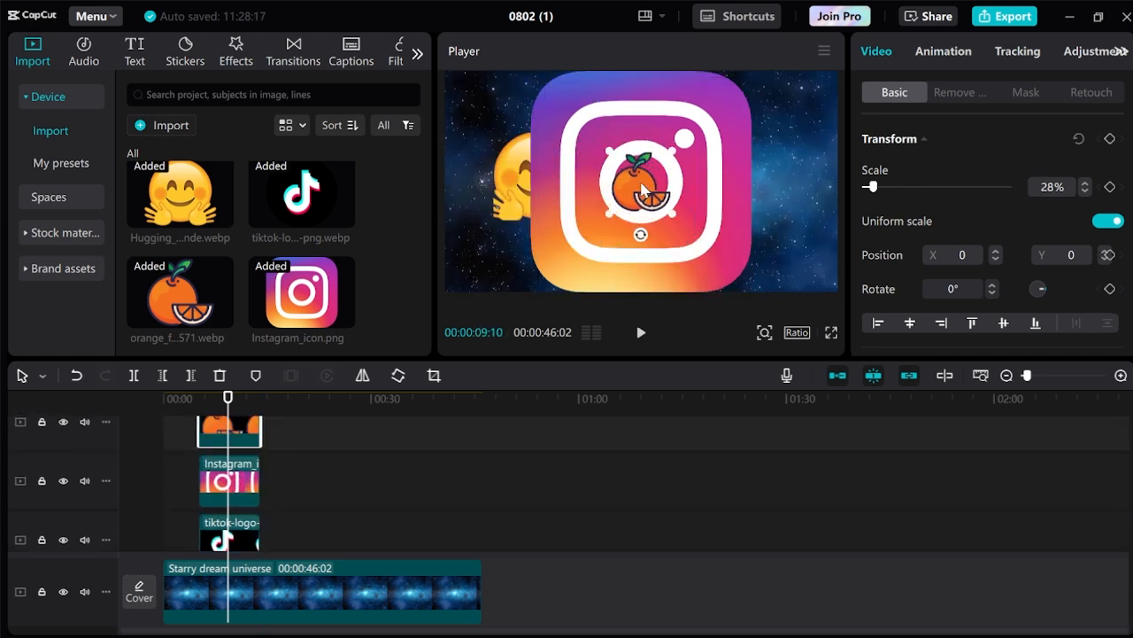
drag(643, 190, 800, 147)
click(574, 91)
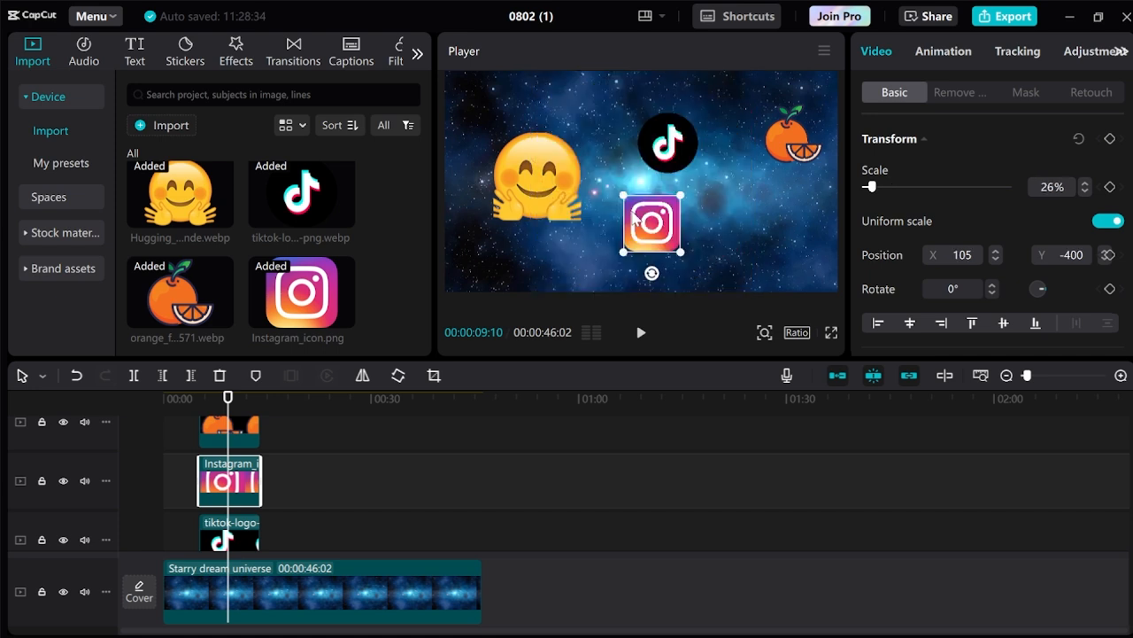
drag(625, 198, 706, 217)
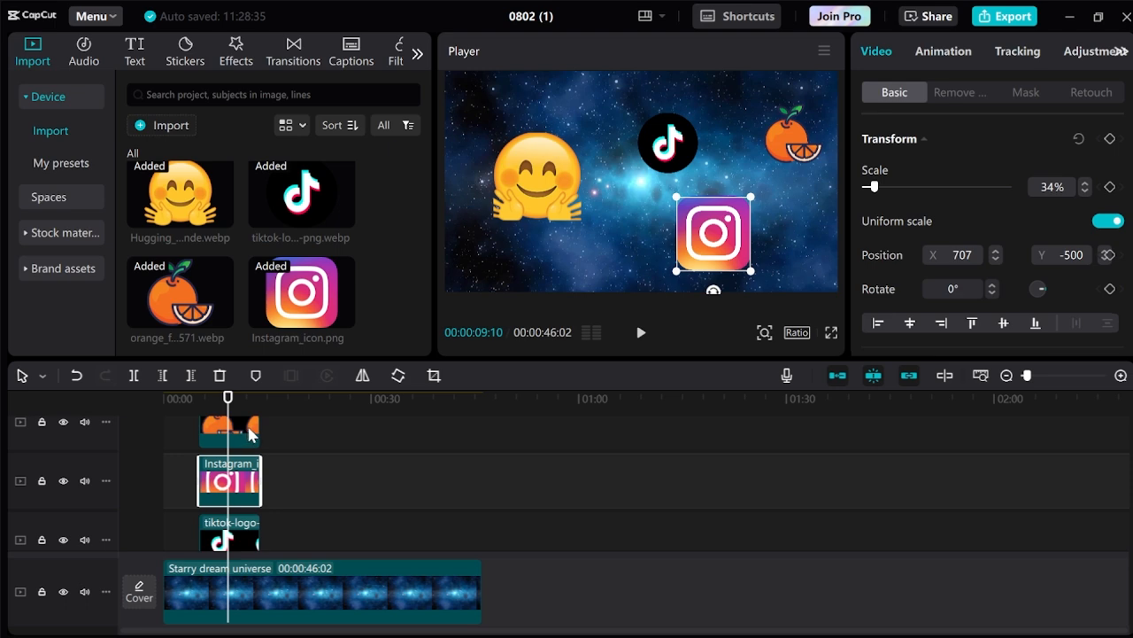
Combine the TikTok, orange and Instagram icon clips into one compound clip.
click(251, 434)
click(244, 487)
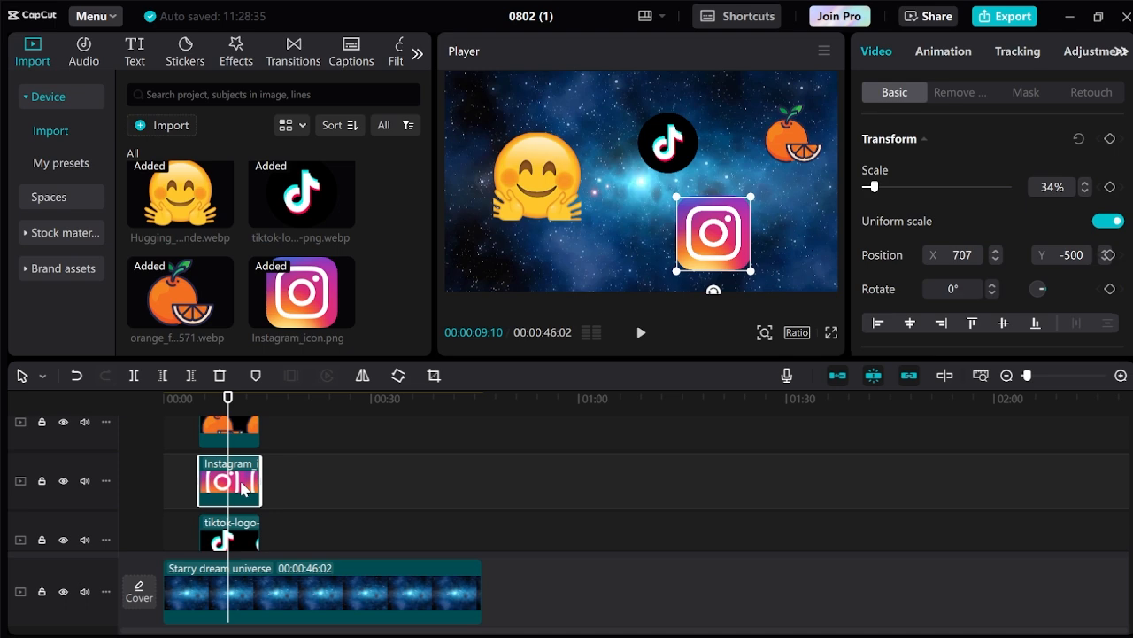
ctrl+click(251, 537)
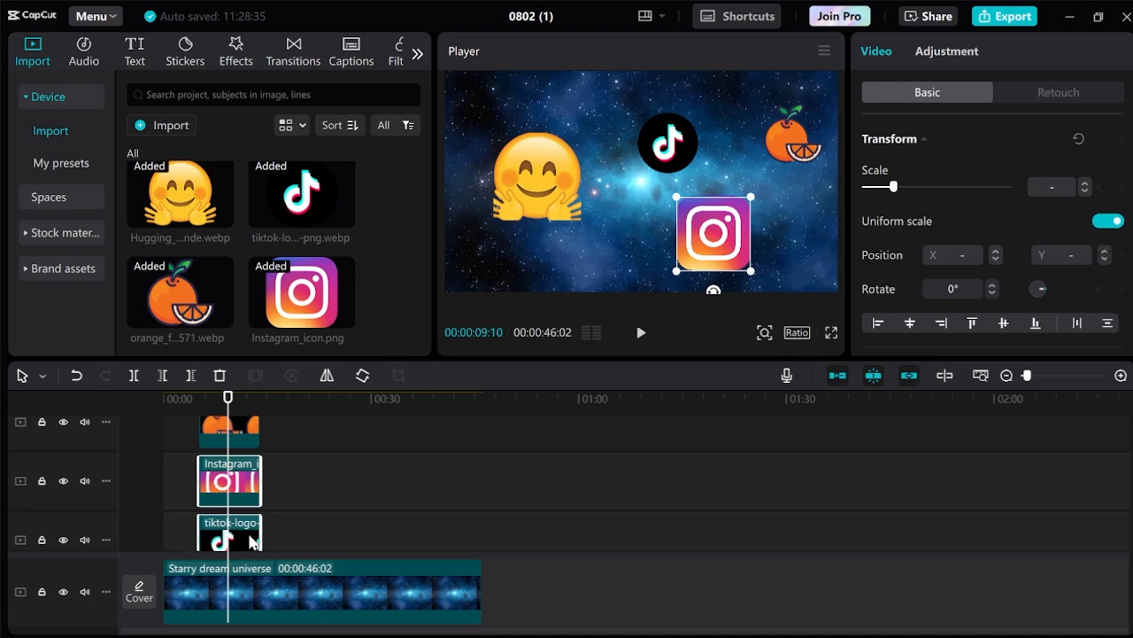
ctrl+click(247, 434)
scroll(367, 493, down, 2)
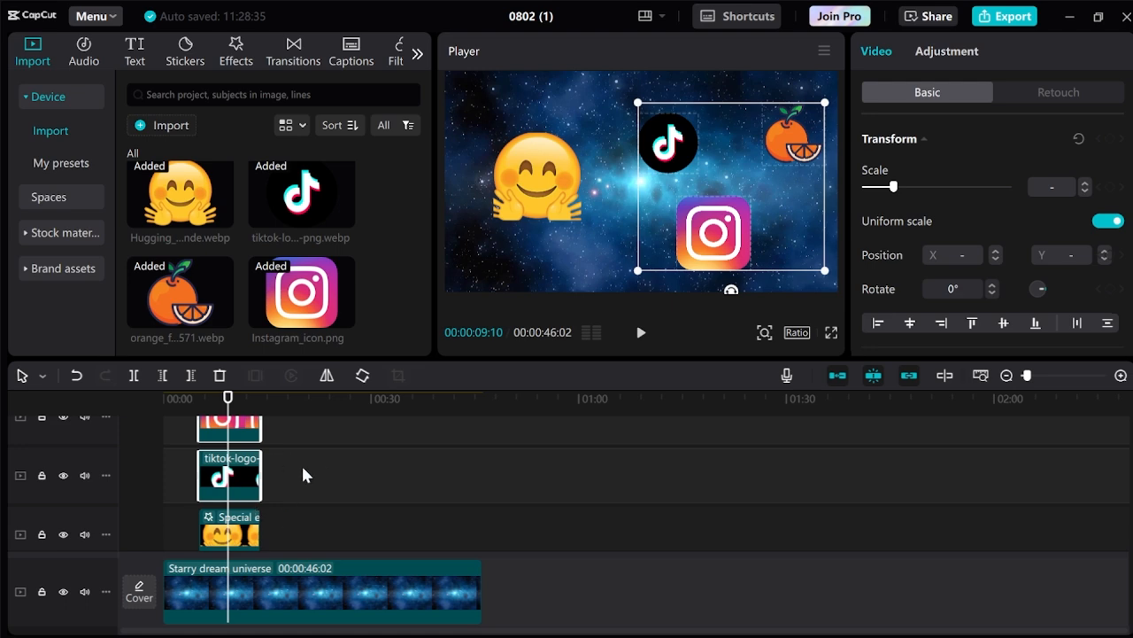
right_click(251, 474)
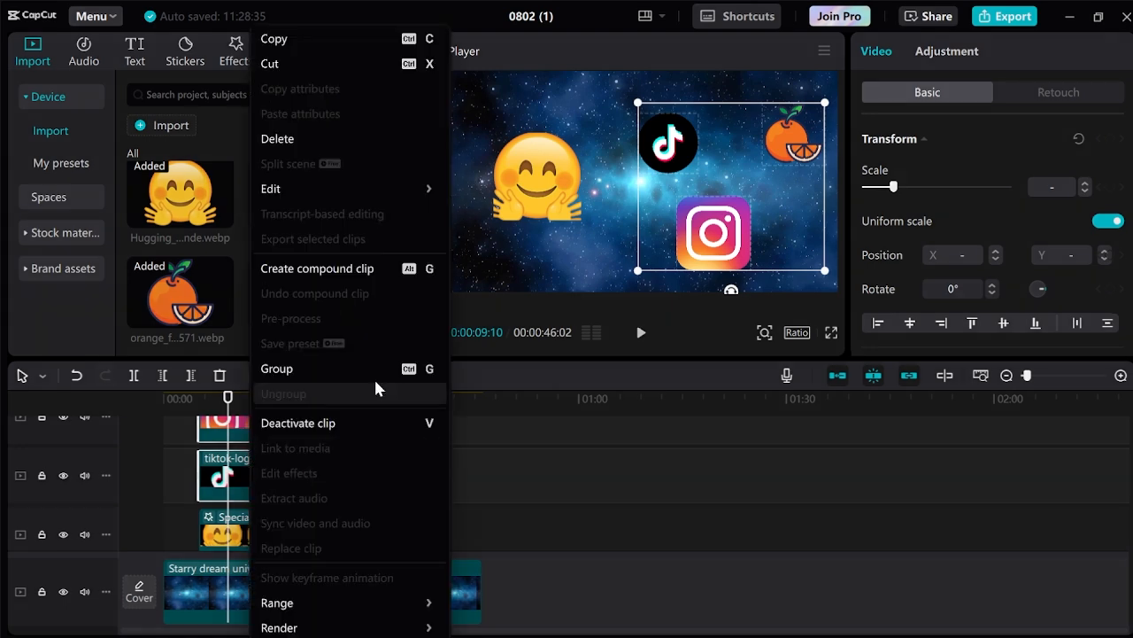
click(335, 277)
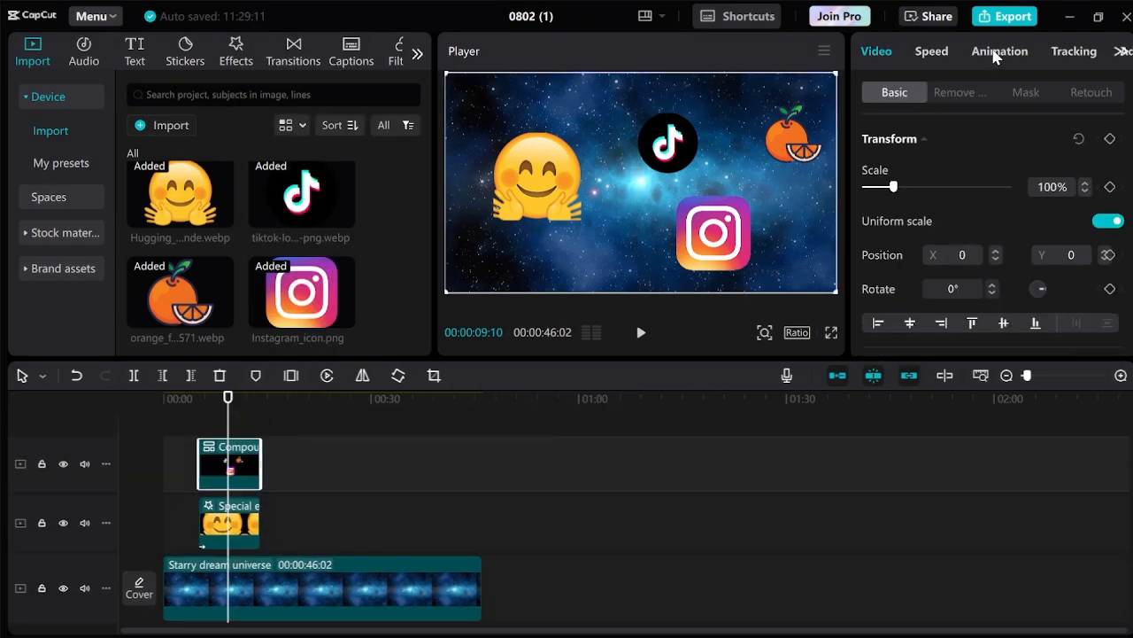
Give the compound clip a 0.5-second Slide Up intro animation.
click(996, 55)
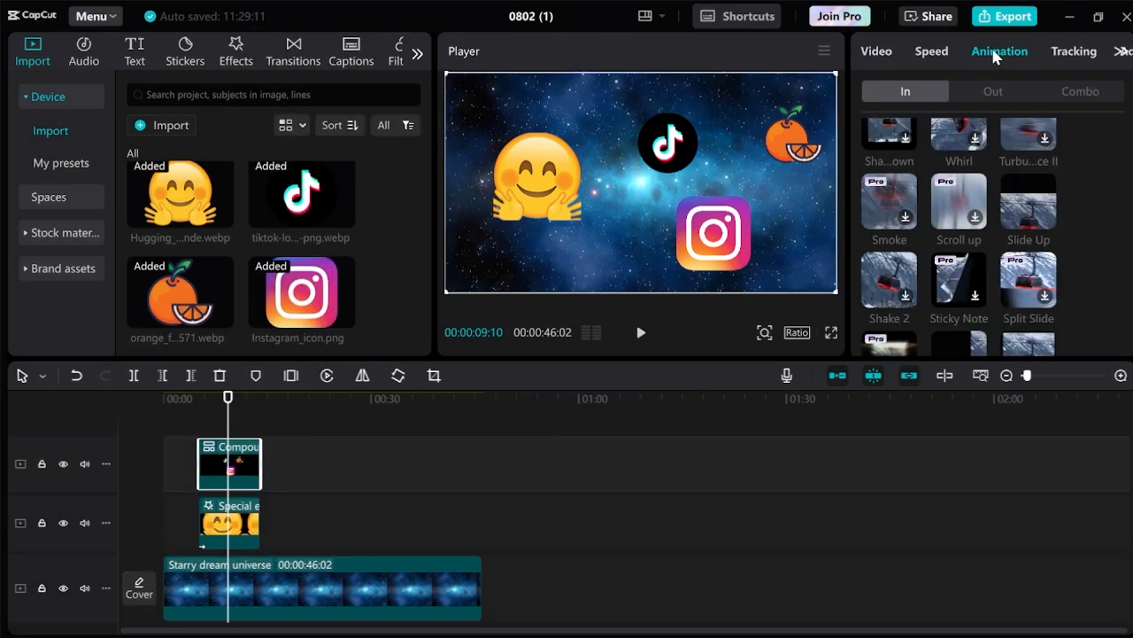
click(1033, 207)
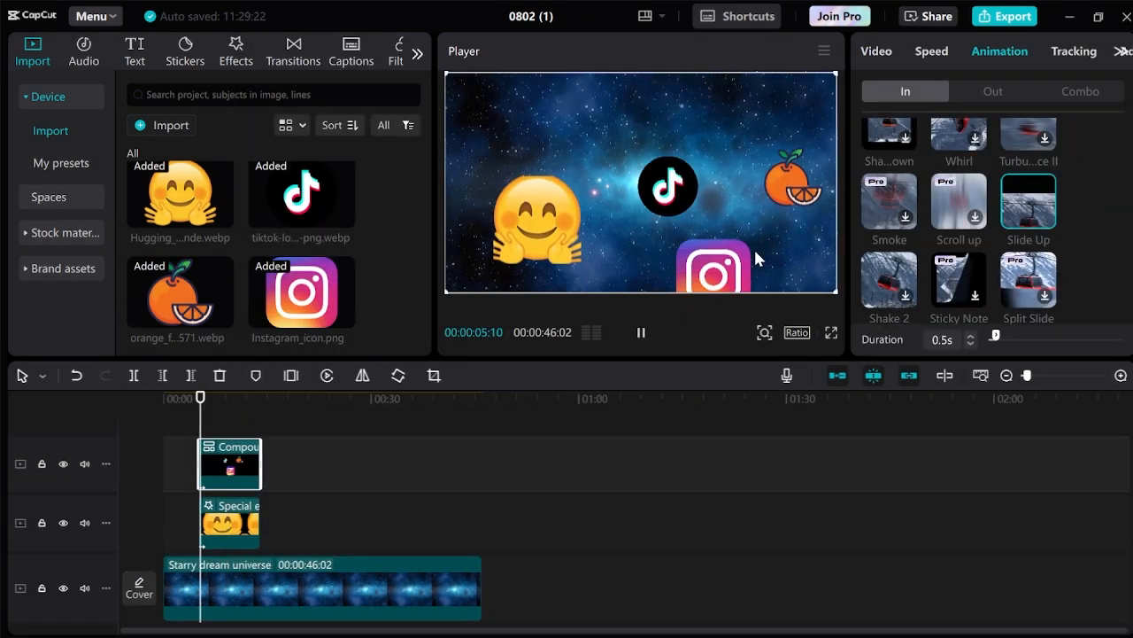
click(238, 46)
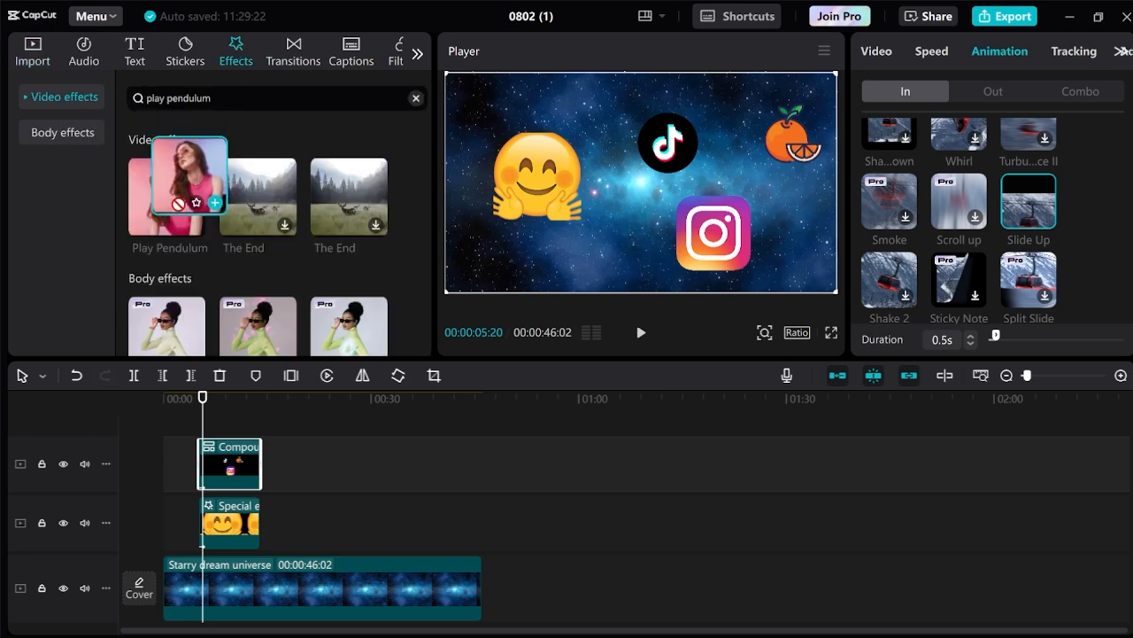
Add a Play Pendulum effect above the icons with Twist 0, Strength 23 and lowered Sharpen.
drag(202, 195, 227, 479)
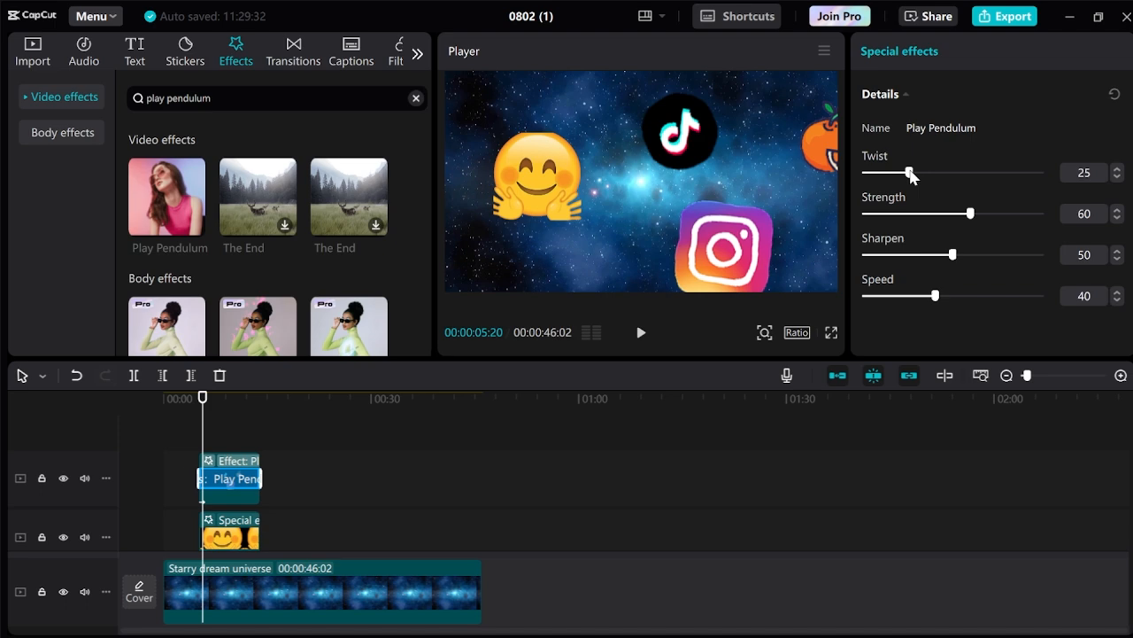
drag(910, 175, 839, 168)
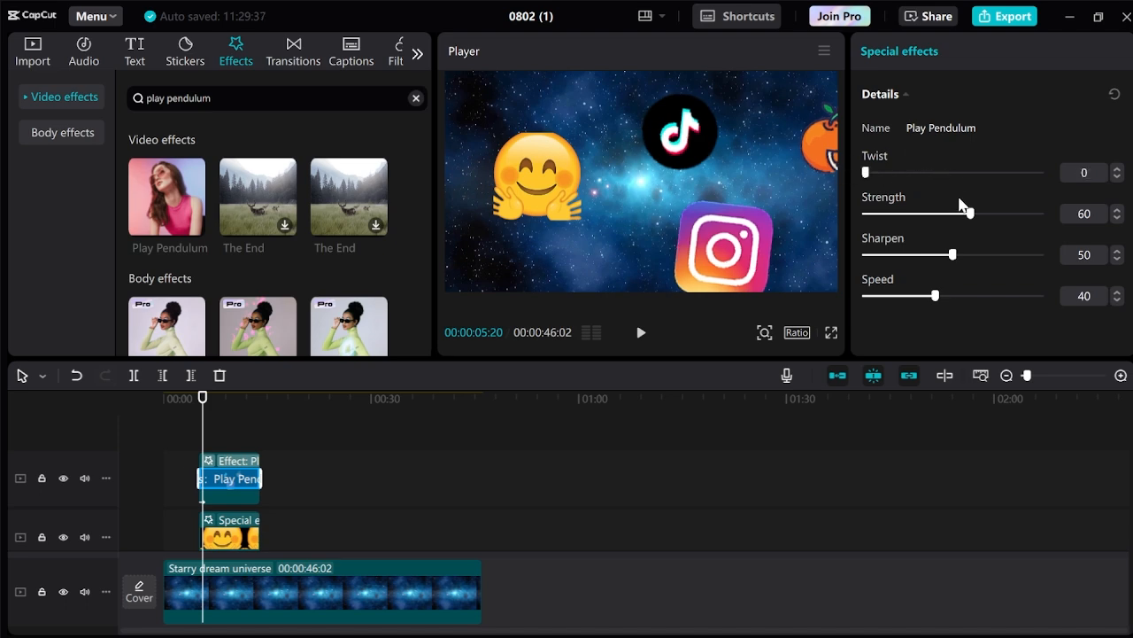
drag(974, 217, 904, 213)
drag(953, 255, 900, 255)
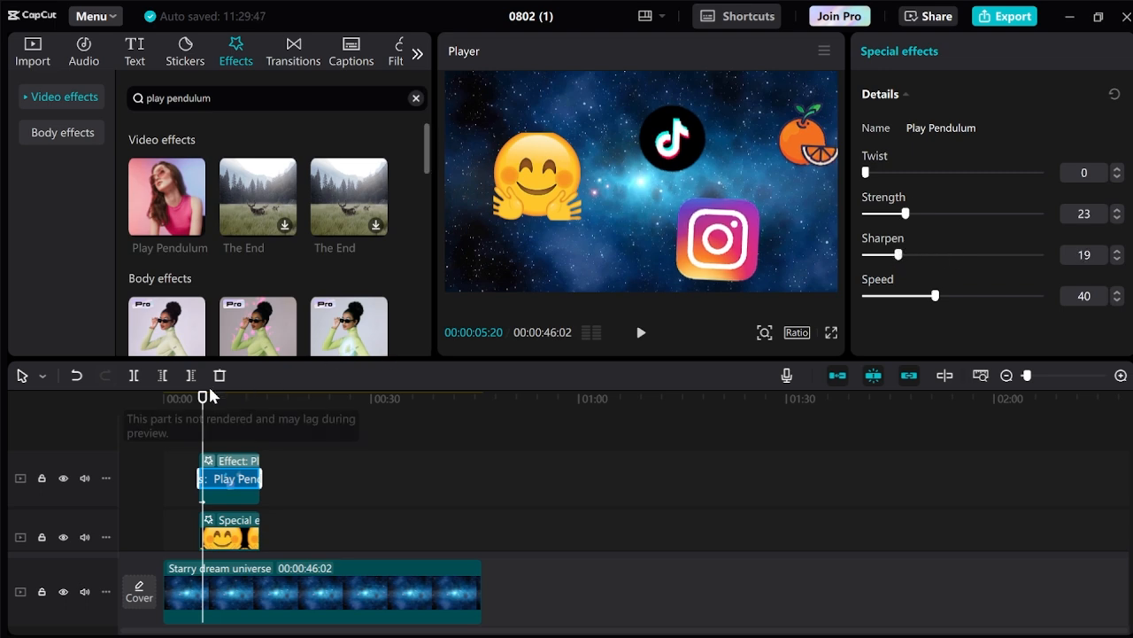
Rewind to 00:00:03:12 and play the video through to preview the effects.
drag(203, 397, 187, 397)
click(642, 333)
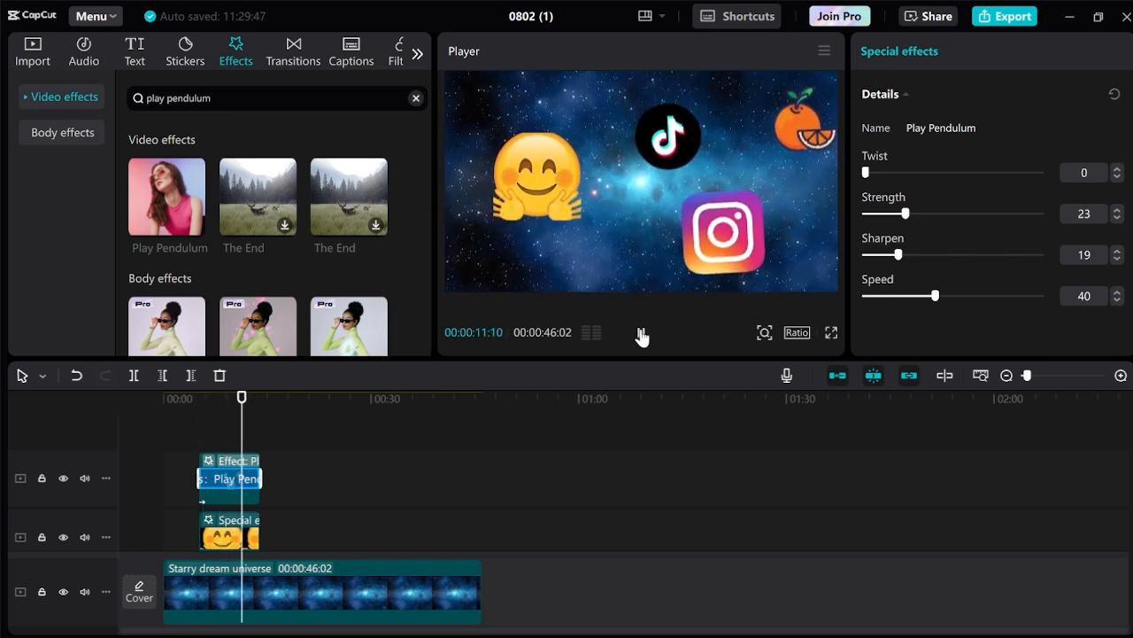
click(642, 334)
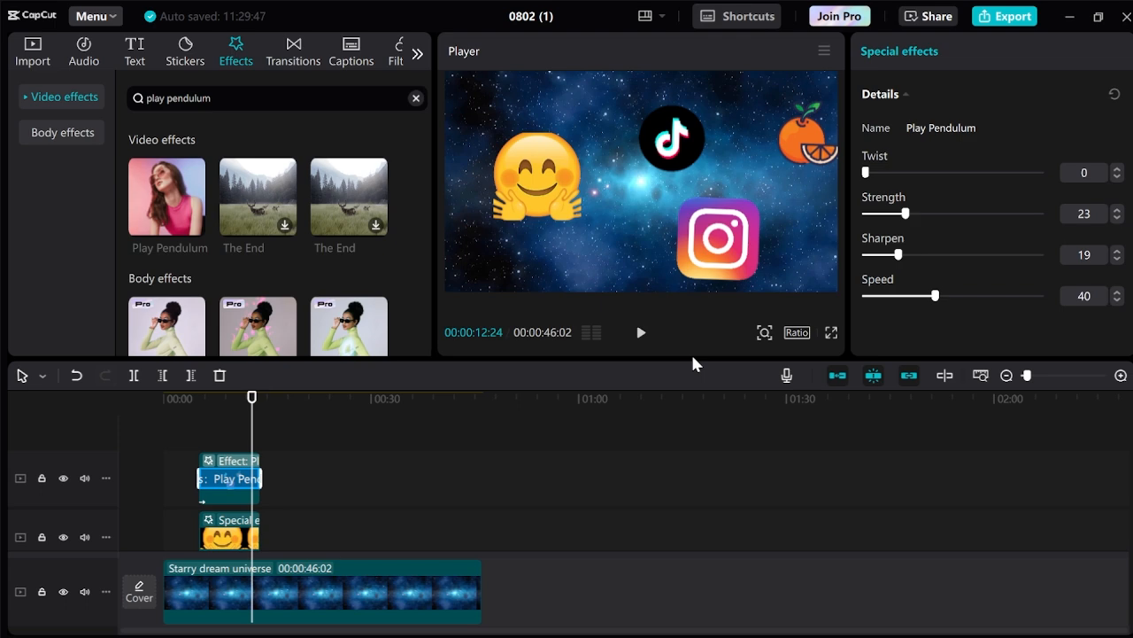